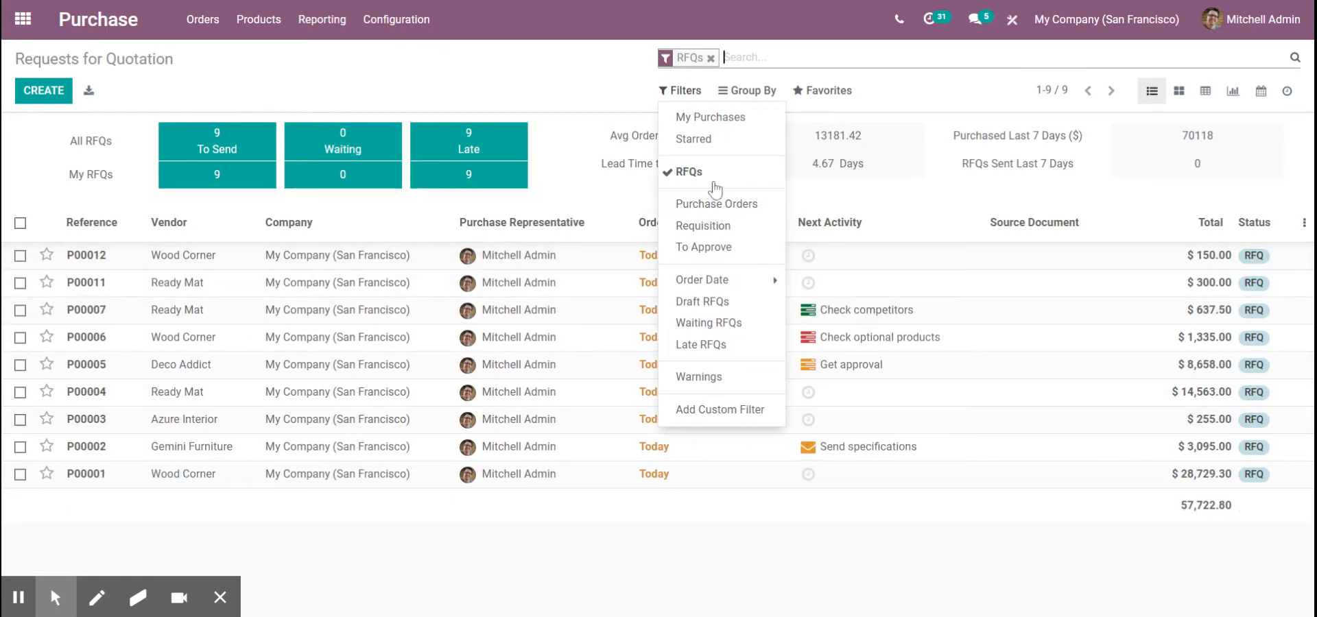
Step: Filter the list by Purchase Orders instead of RFQs, and return to the RFQs filter
click(693, 172)
click(717, 203)
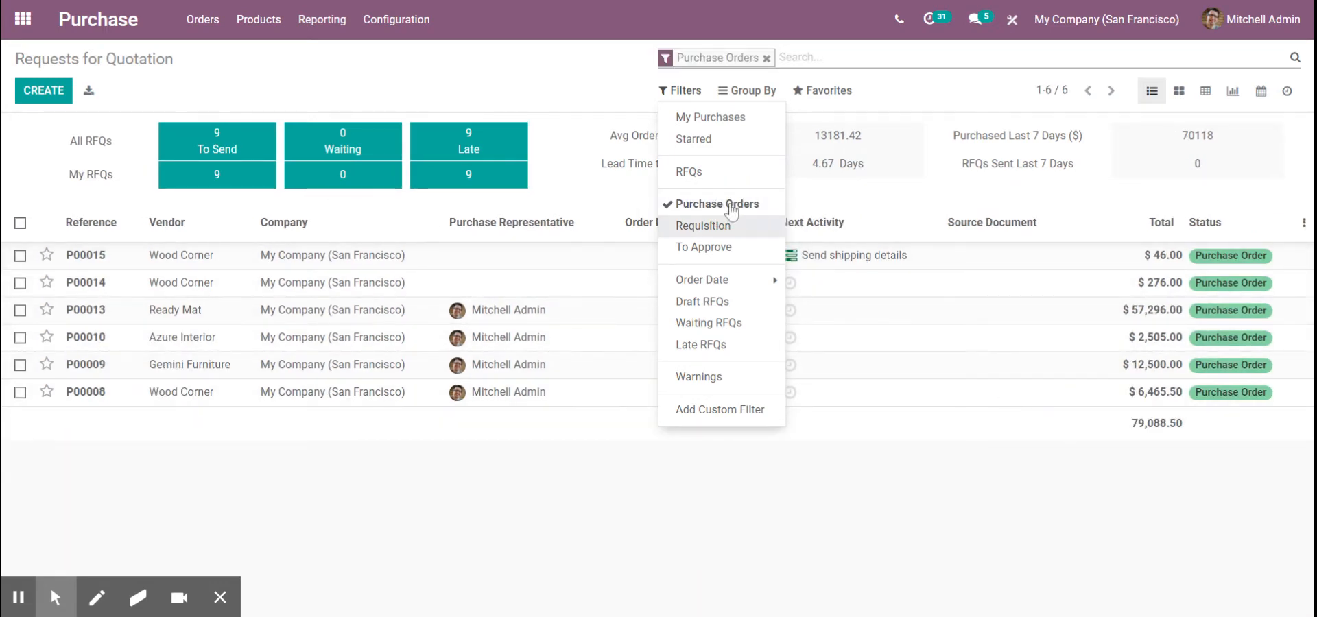
click(689, 171)
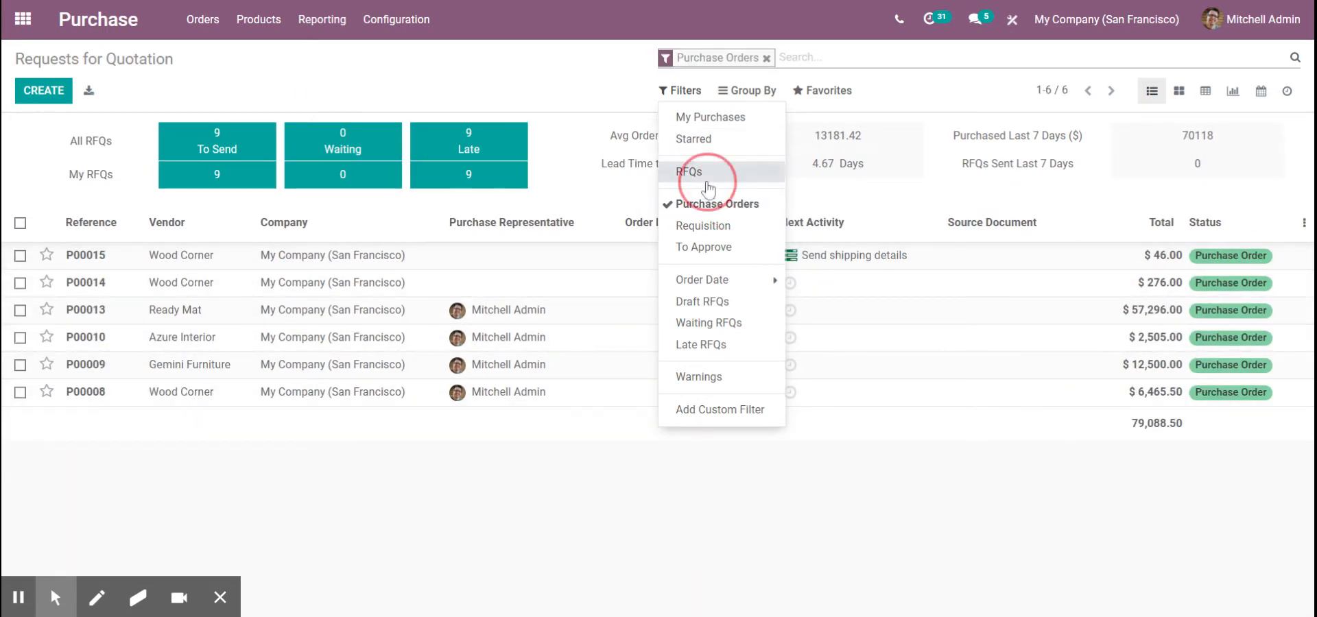
Step: Create a new request for quotation with Azure Interior as the vendor
click(43, 96)
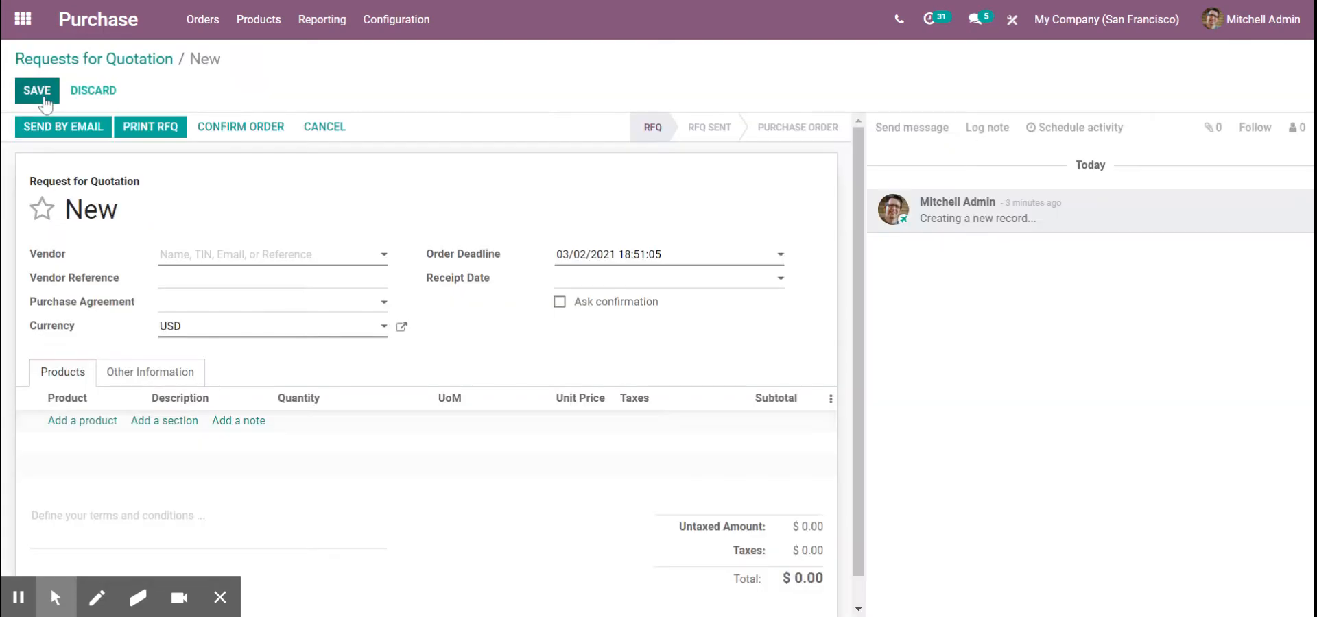
click(209, 256)
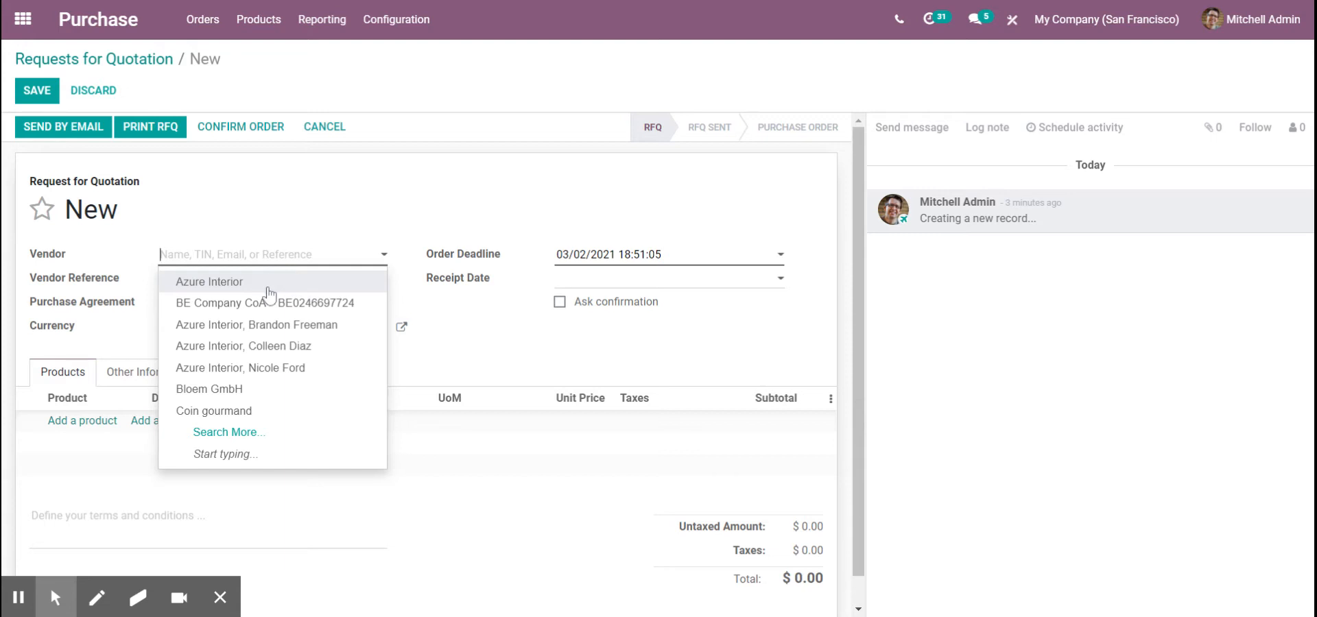
click(269, 283)
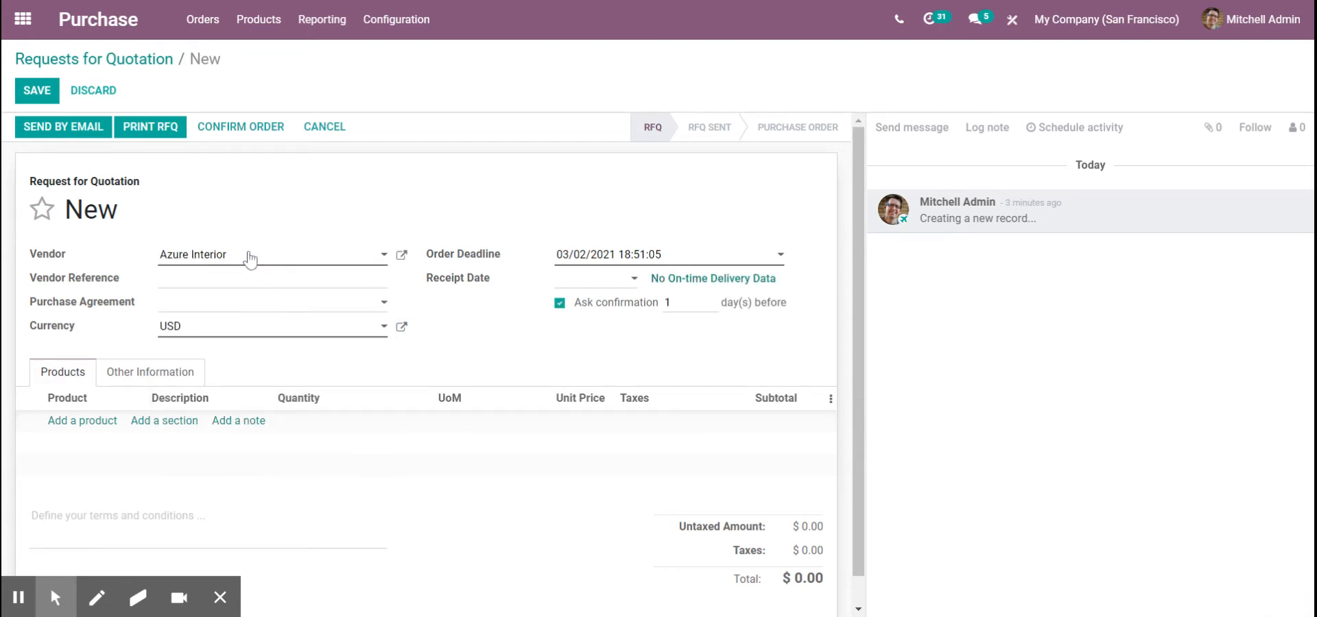
Step: Add Raw Material 1 and Raw Material 2 as product lines on the request for quotation
click(55, 423)
text(ra)
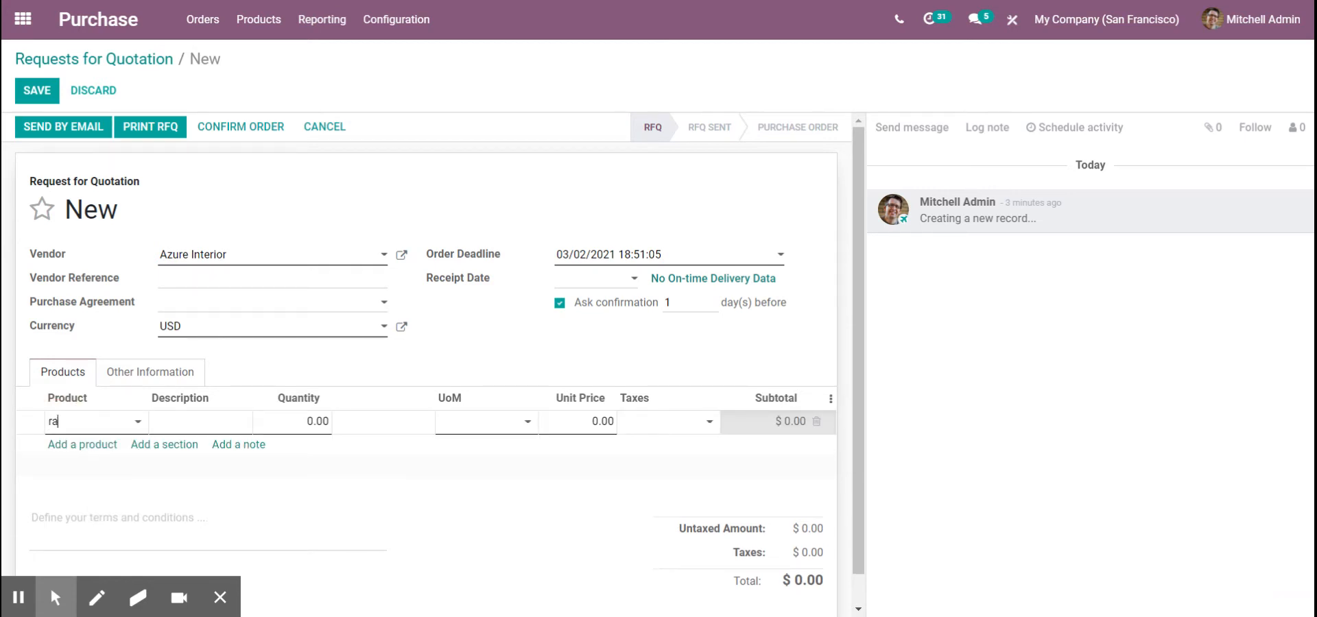
text(w)
click(164, 529)
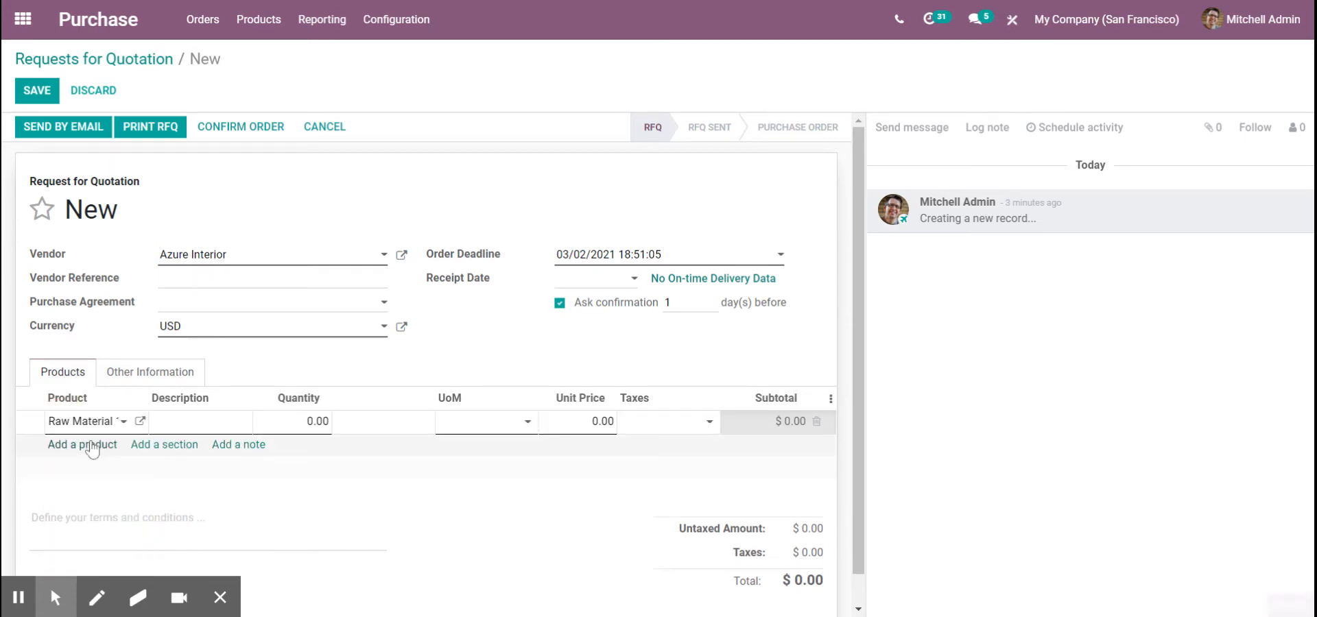
click(95, 469)
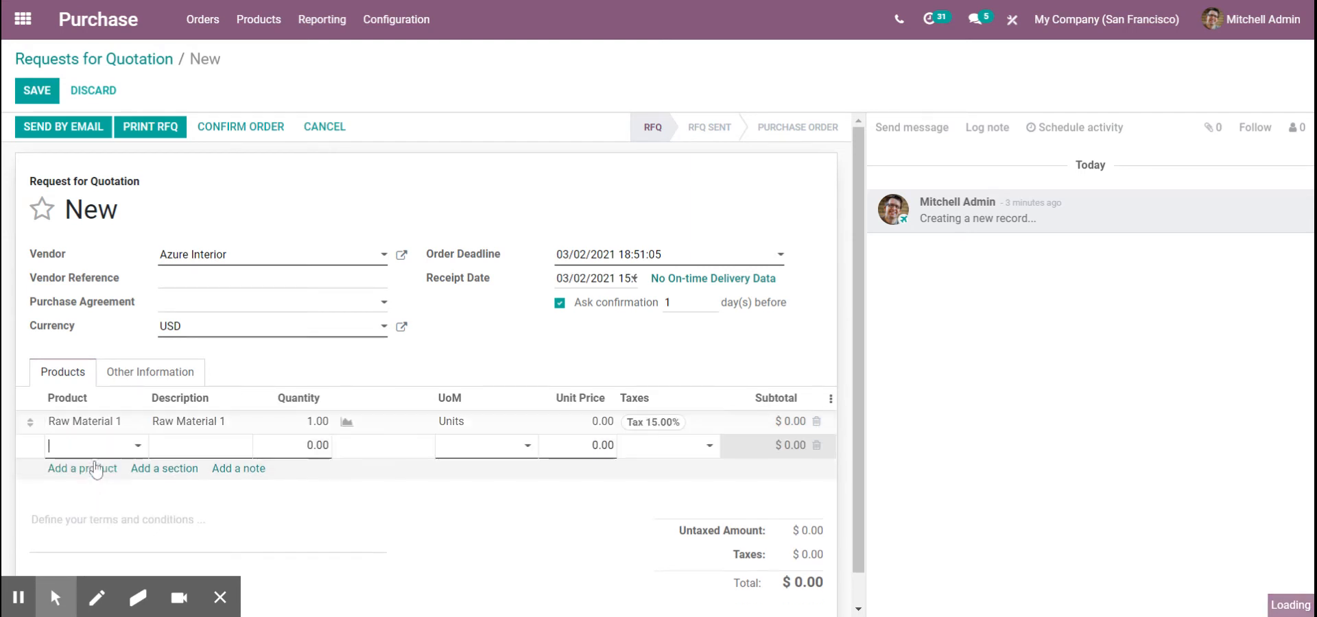
text(raw)
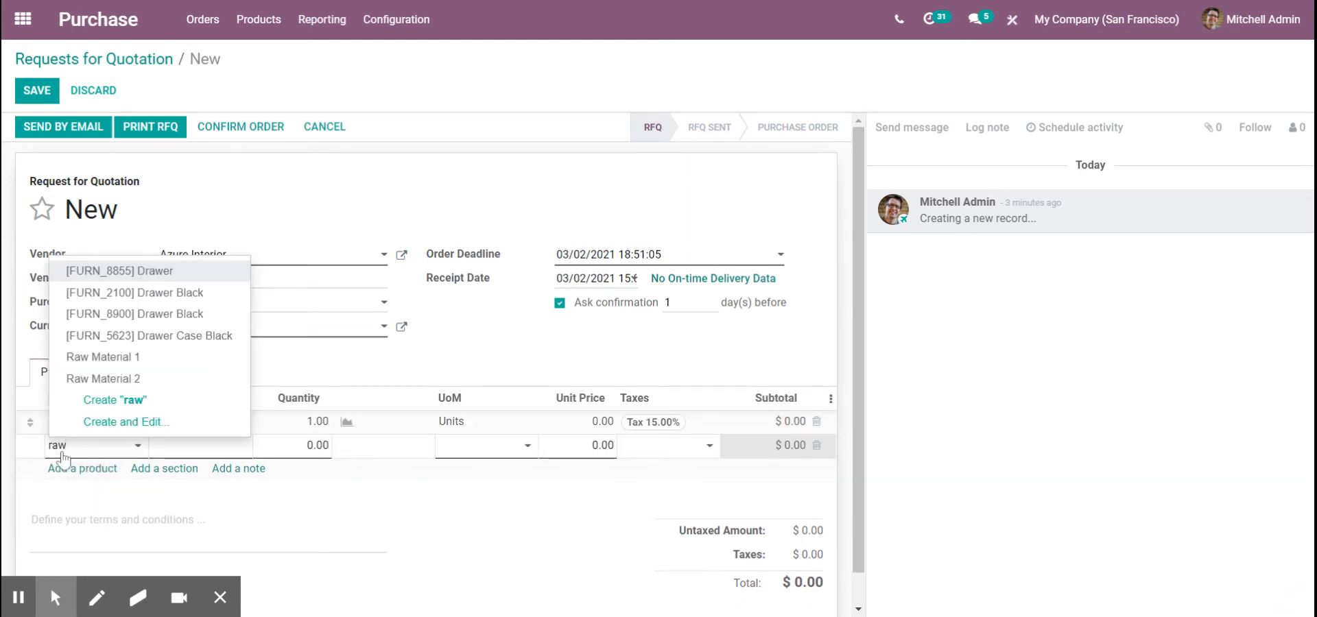
click(94, 375)
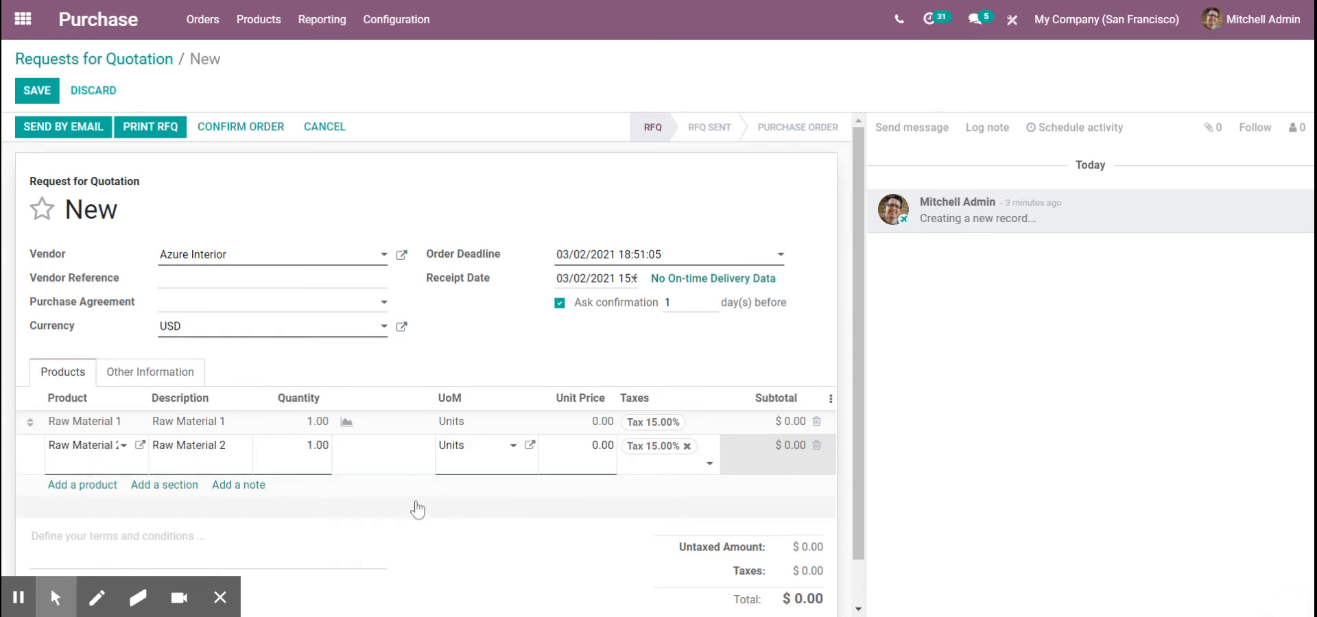
Step: Set the unit price of both Raw Material 1 and Raw Material 2 to 20 and save the request for quotation
click(603, 428)
text(20)
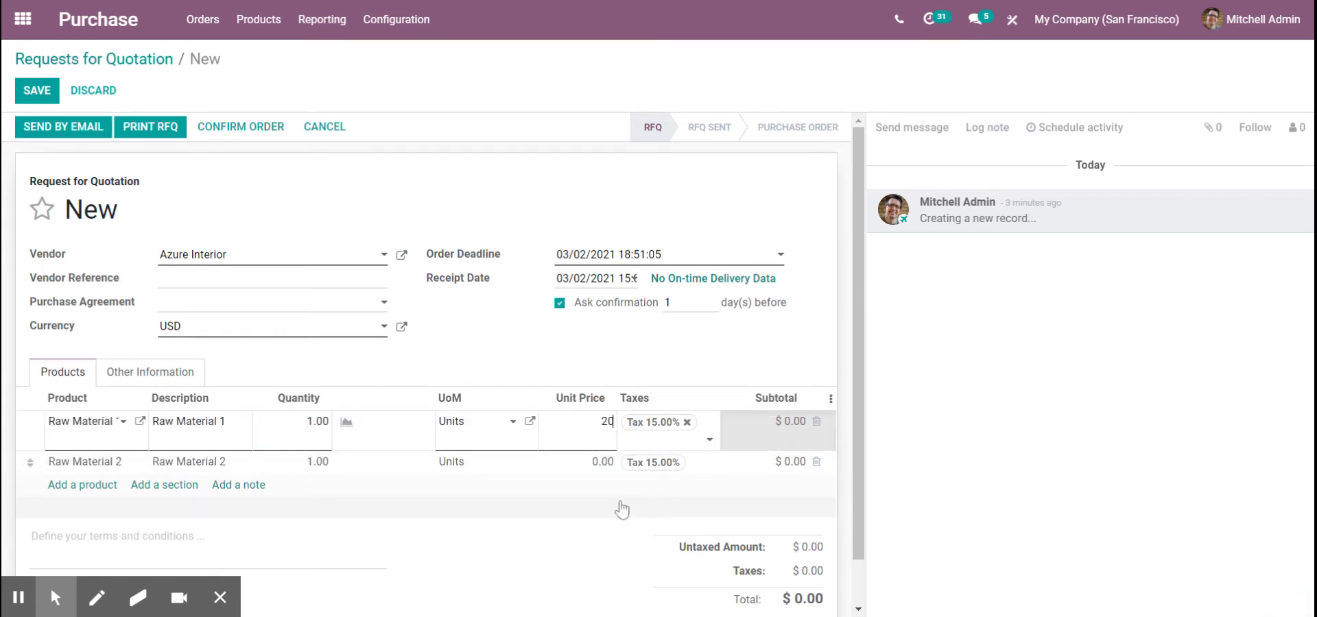
click(770, 519)
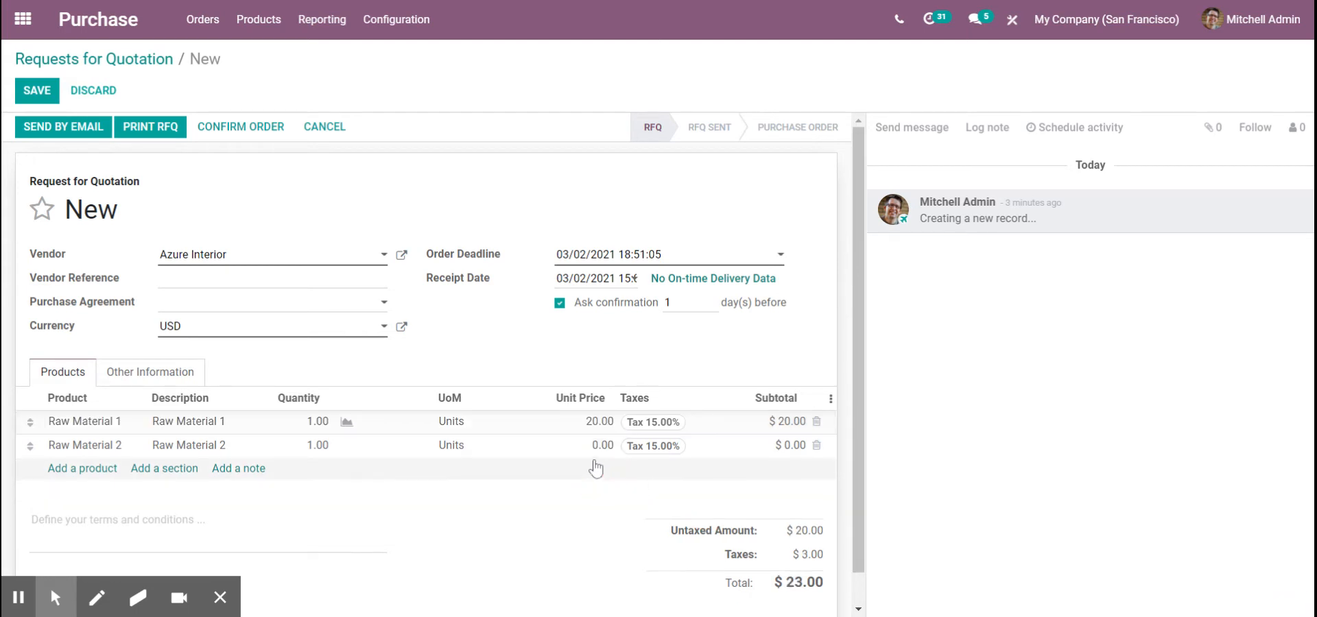
click(594, 446)
text(20)
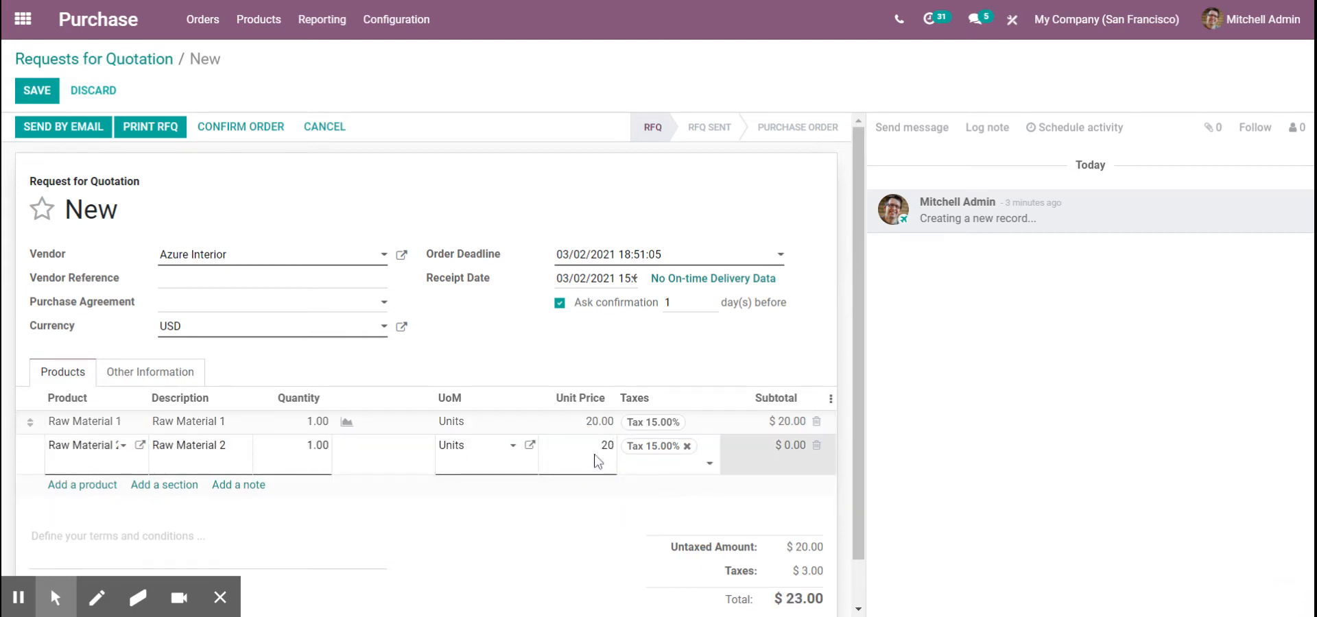
click(672, 370)
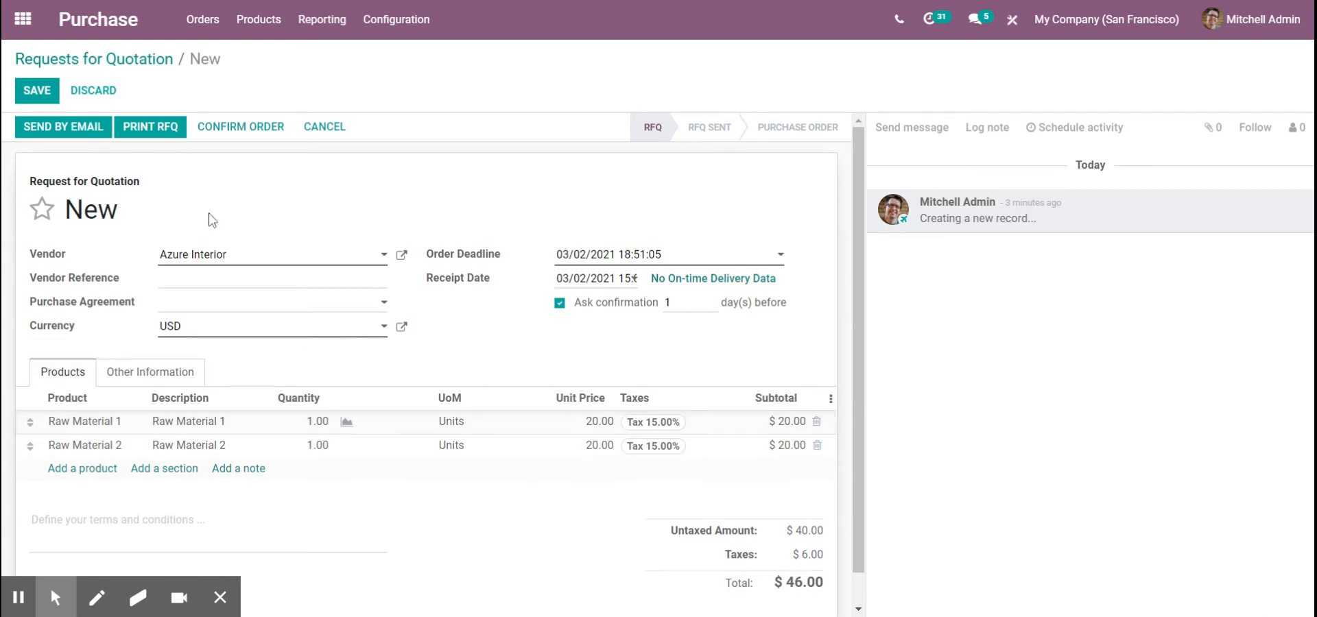
click(37, 96)
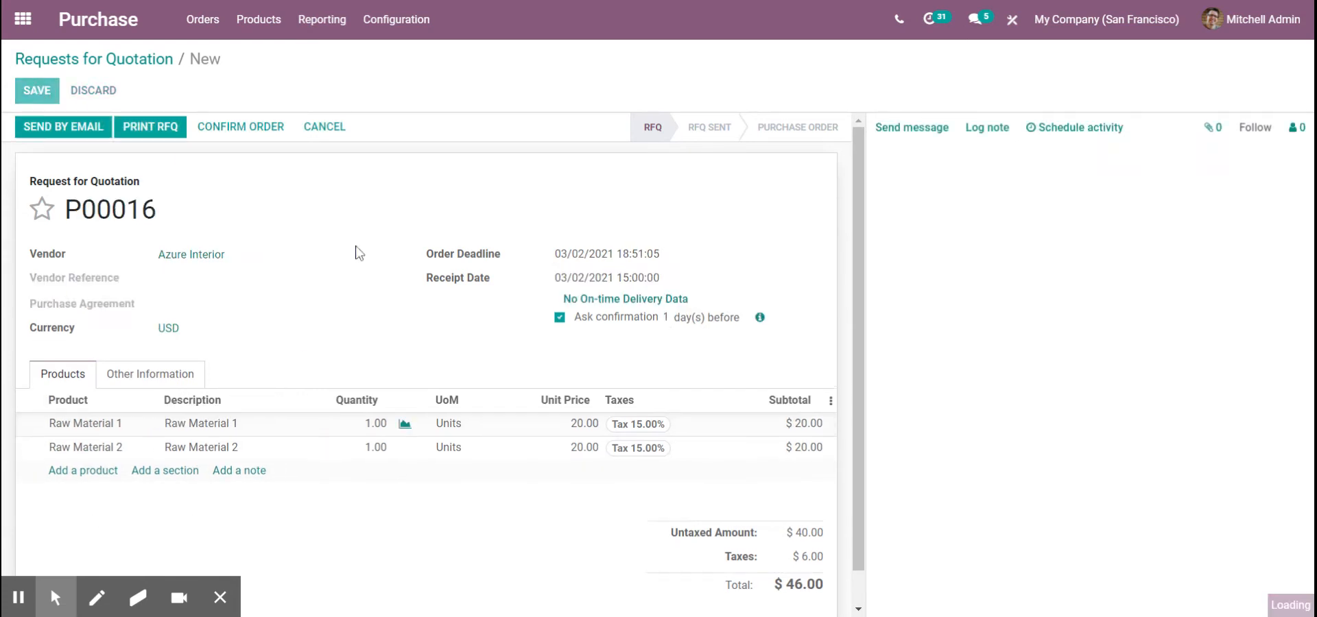
Step: Send the request for quotation to Azure Interior by email with its PDF attached, using the Purchase Order: Send RFQ template
click(76, 135)
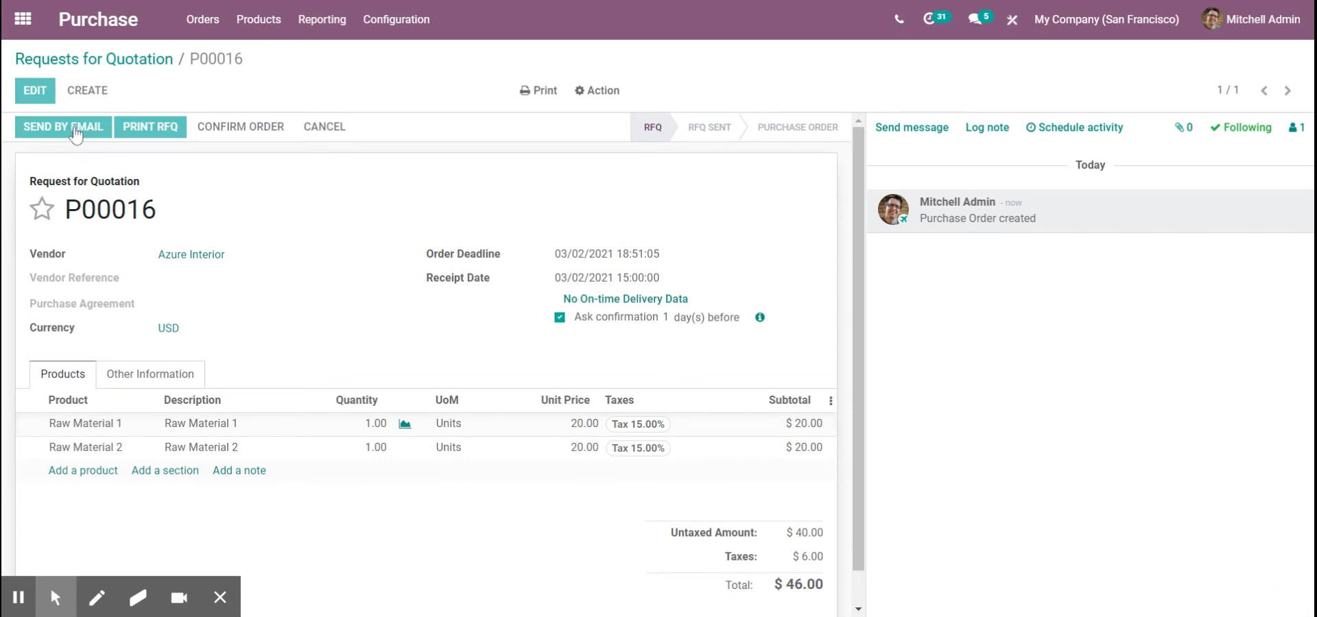
click(75, 134)
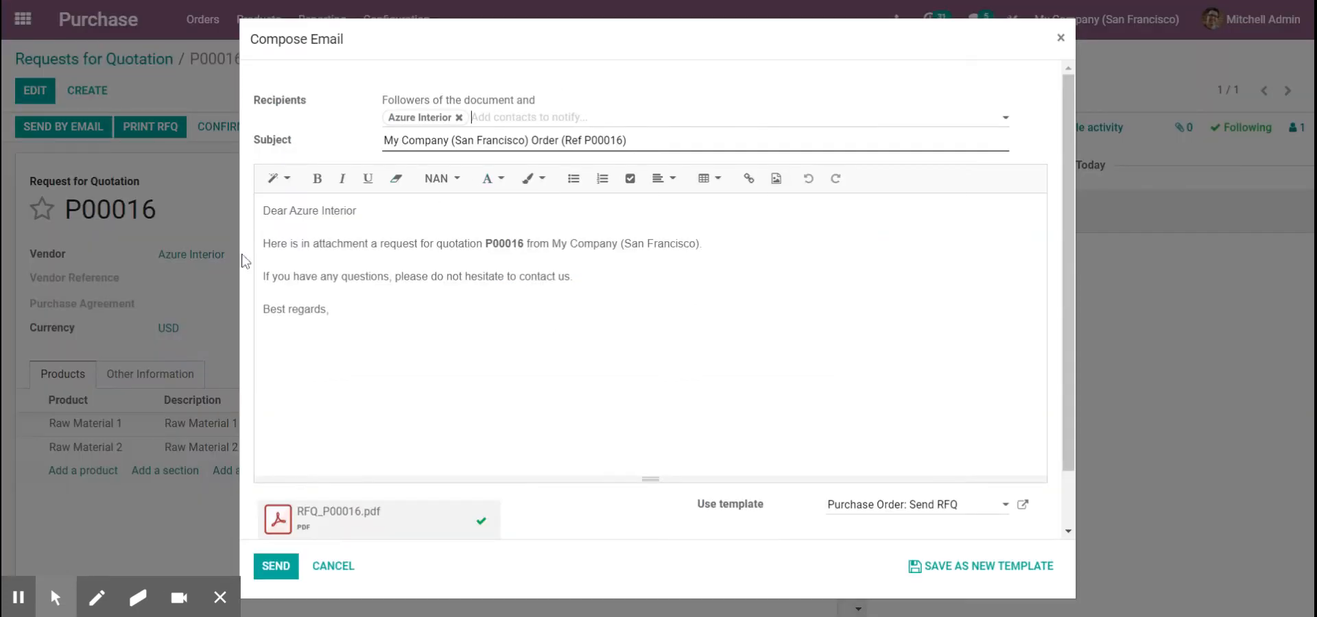
click(281, 521)
click(55, 597)
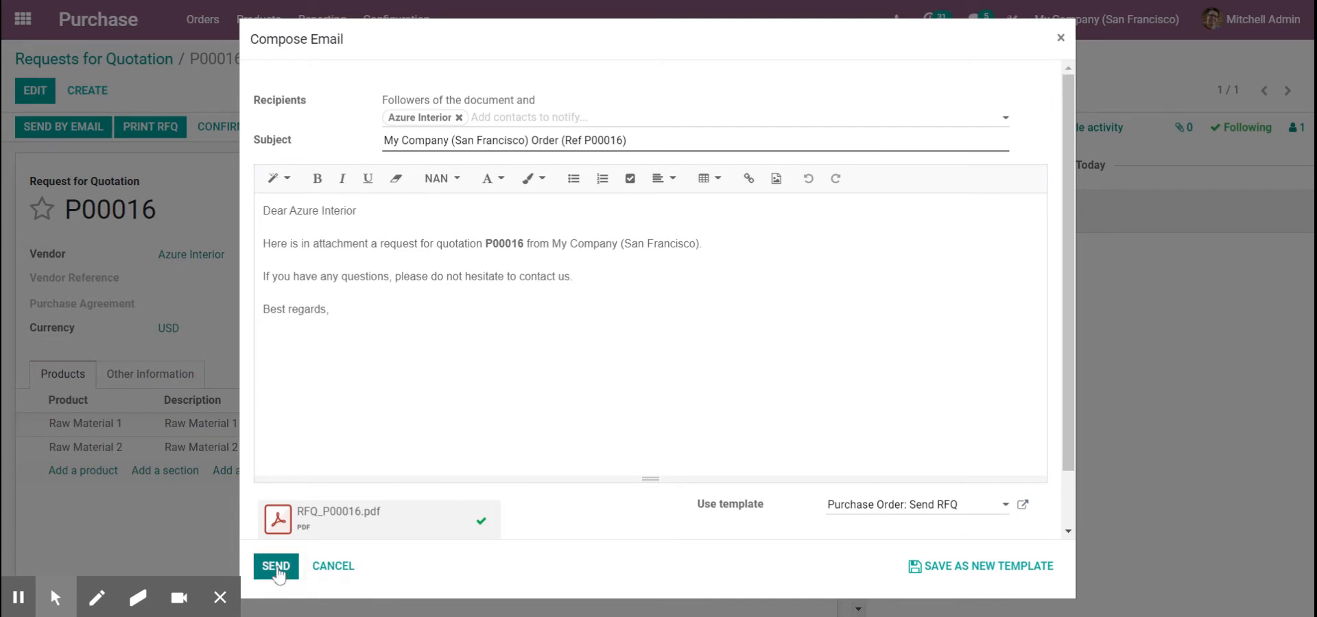
click(276, 570)
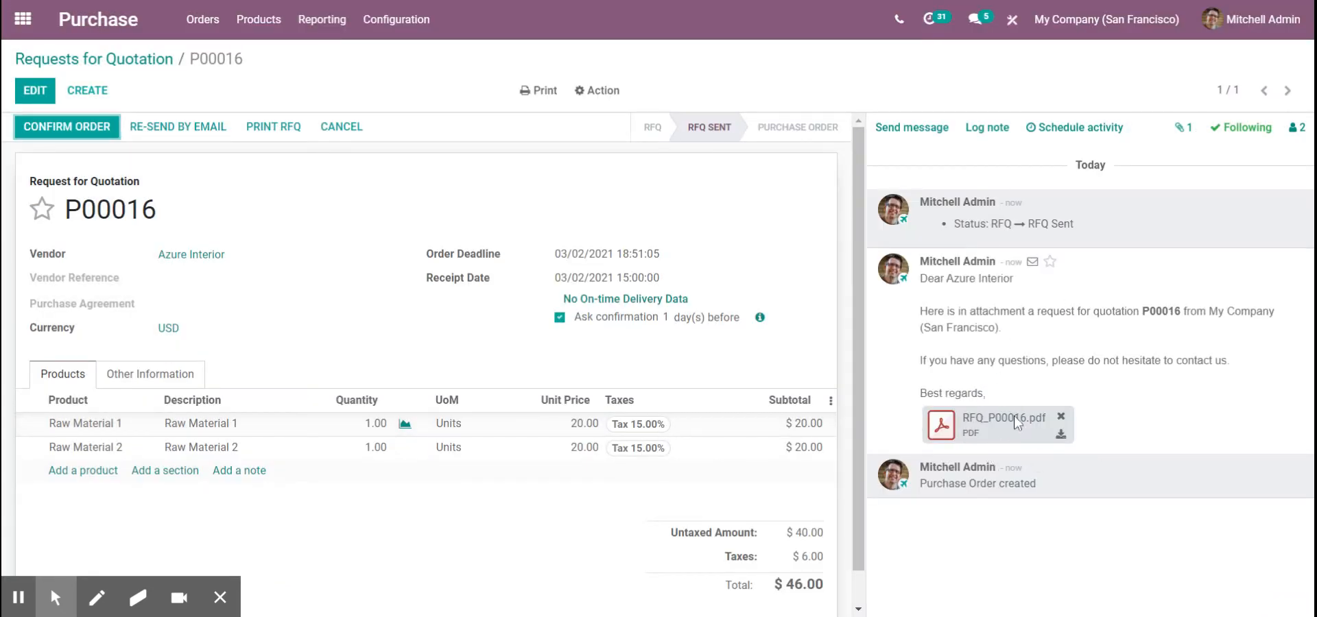
Step: View the attachments of the sent request for quotation and confirm it as a purchase order
click(1188, 128)
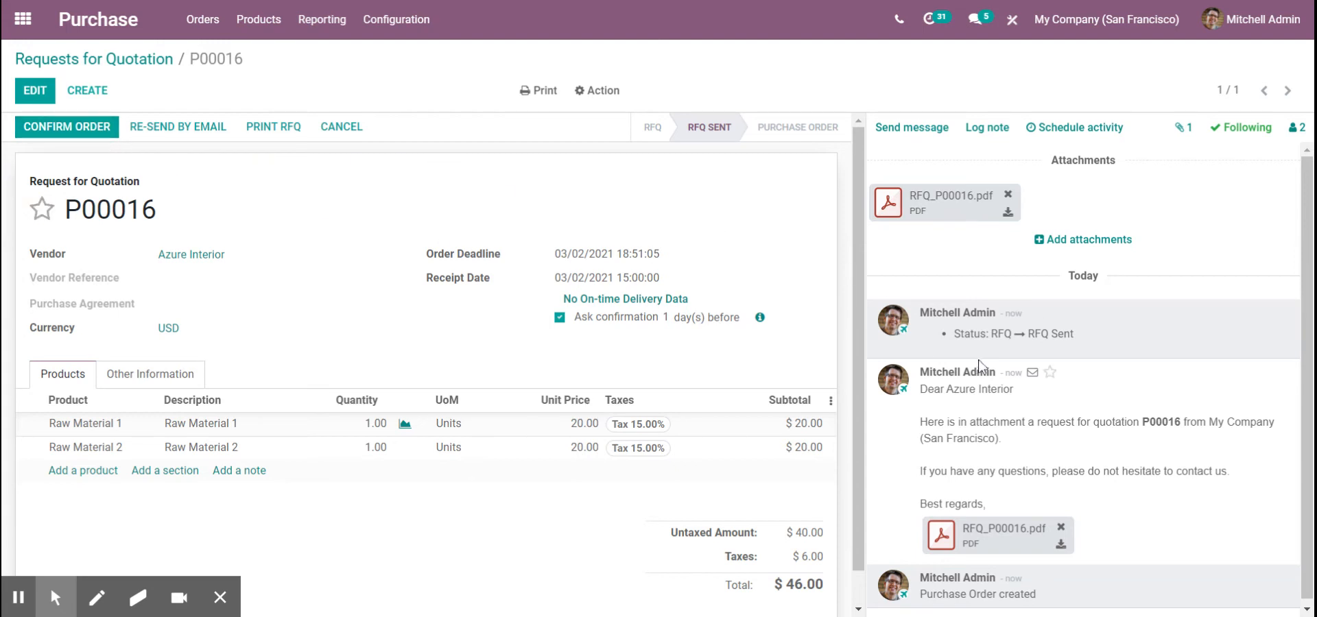
scroll(1130, 415, down, 1)
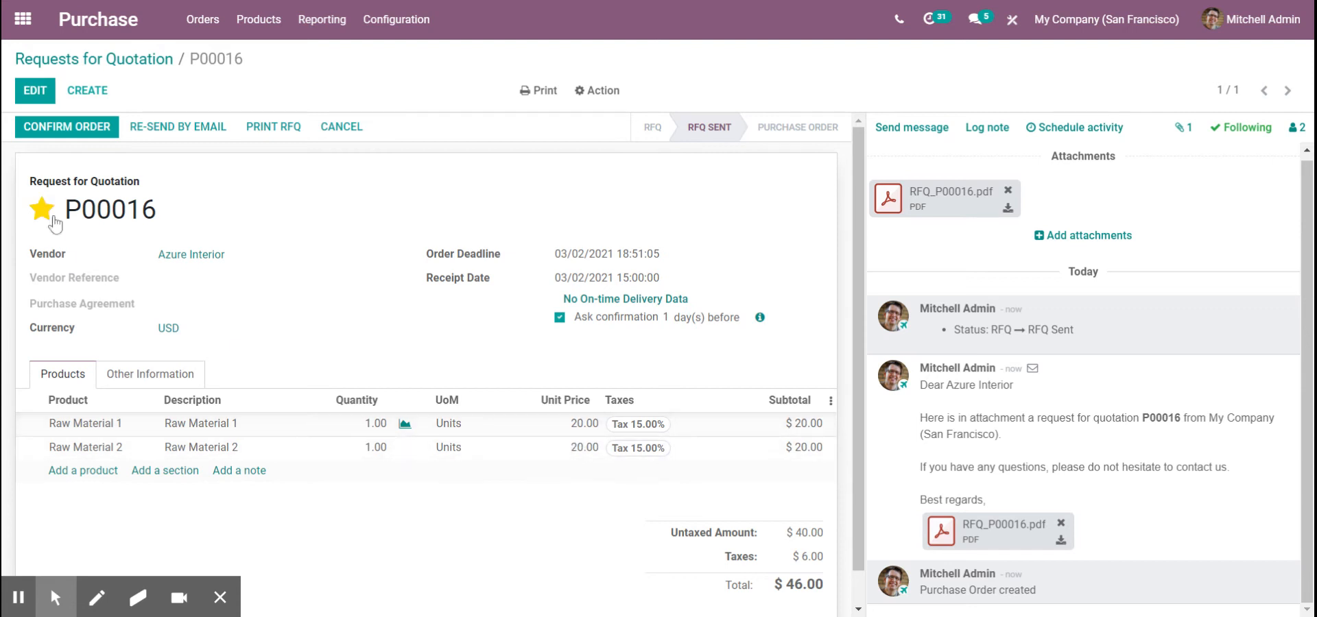
click(85, 134)
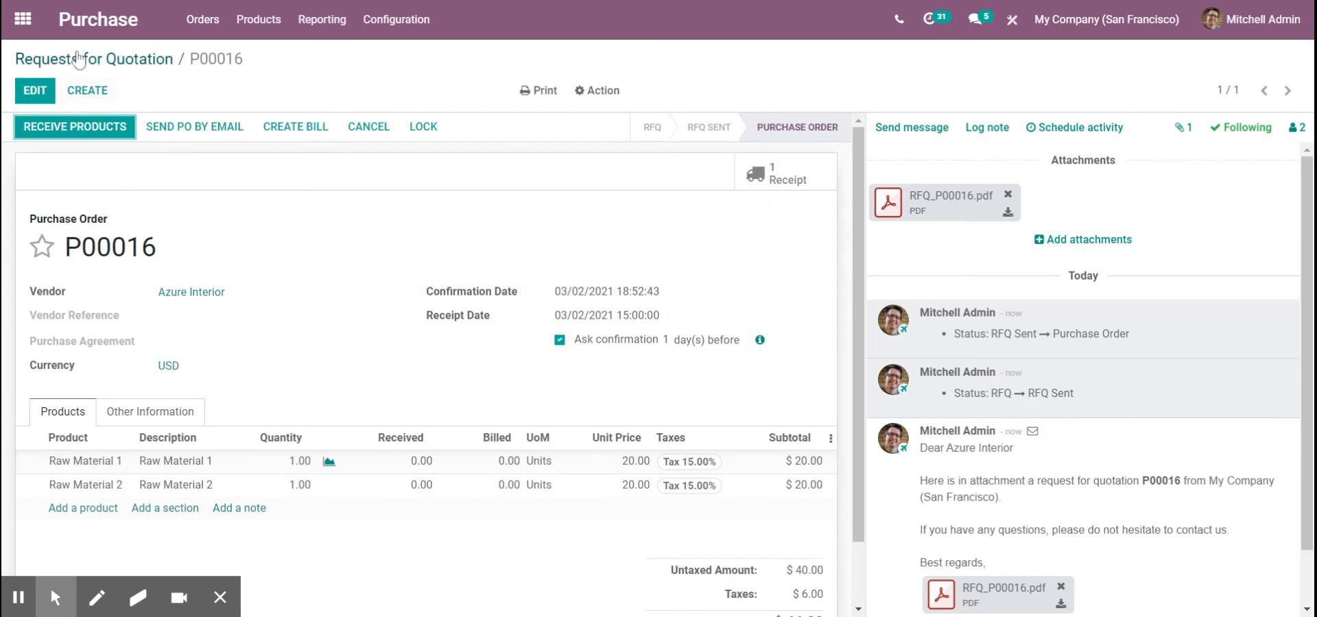
Step: Switch to the Inventory app and open the Azure Interior receipt from the San Francisco receipts
click(23, 19)
text(inv)
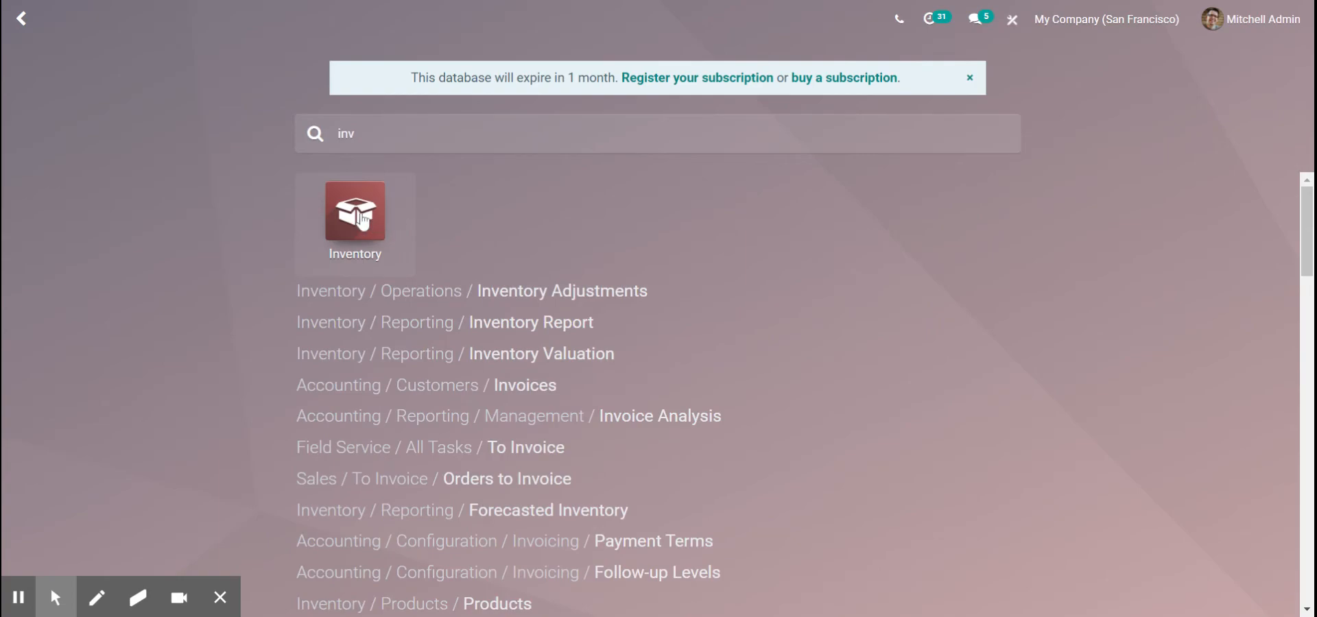
click(361, 219)
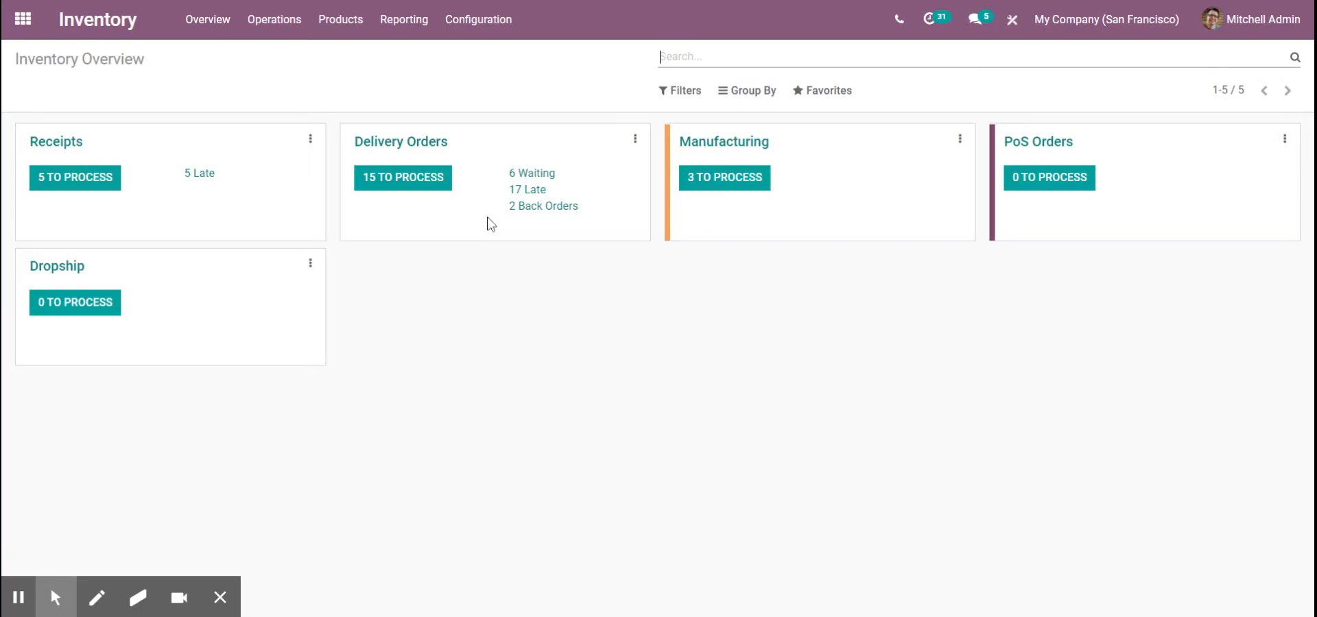
click(66, 142)
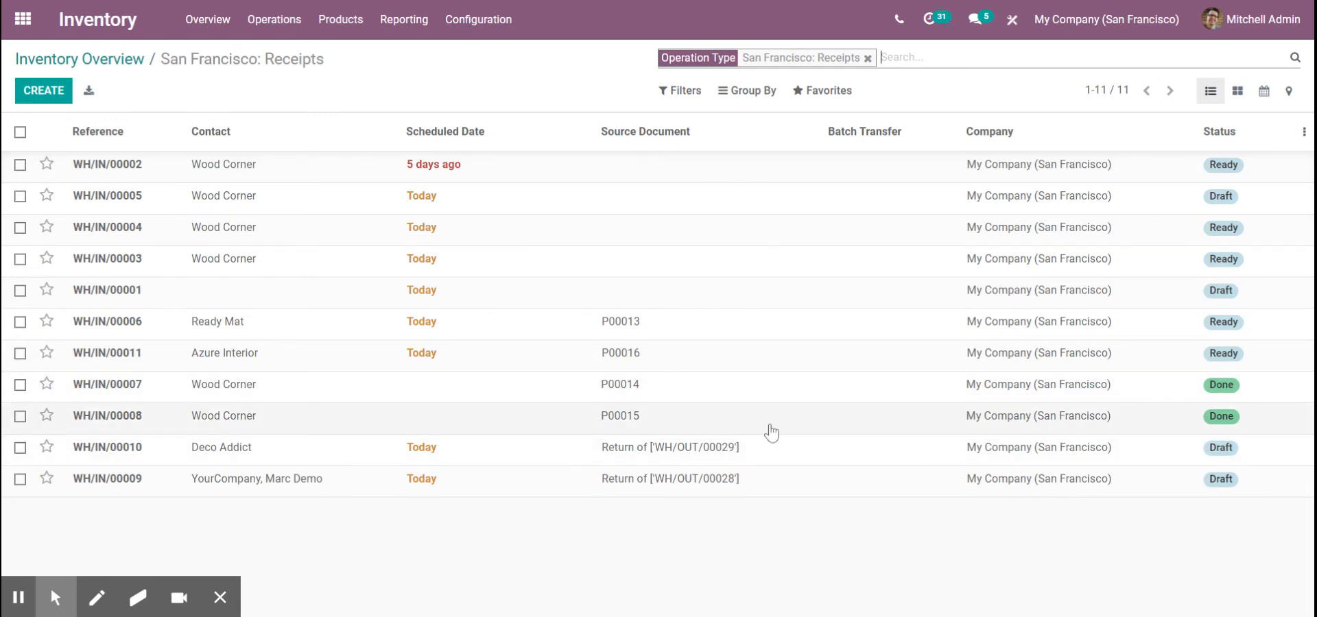
click(744, 363)
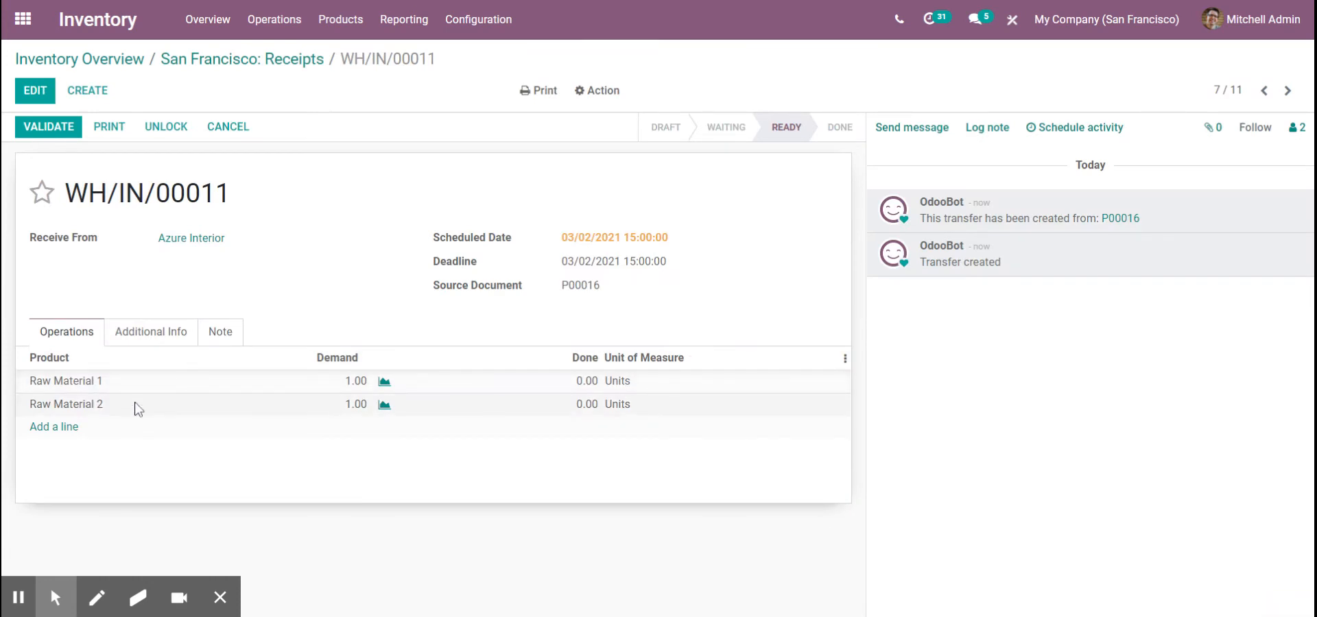
Step: View the purchase order that generated the receipt and return to the Inventory Overview
click(1118, 221)
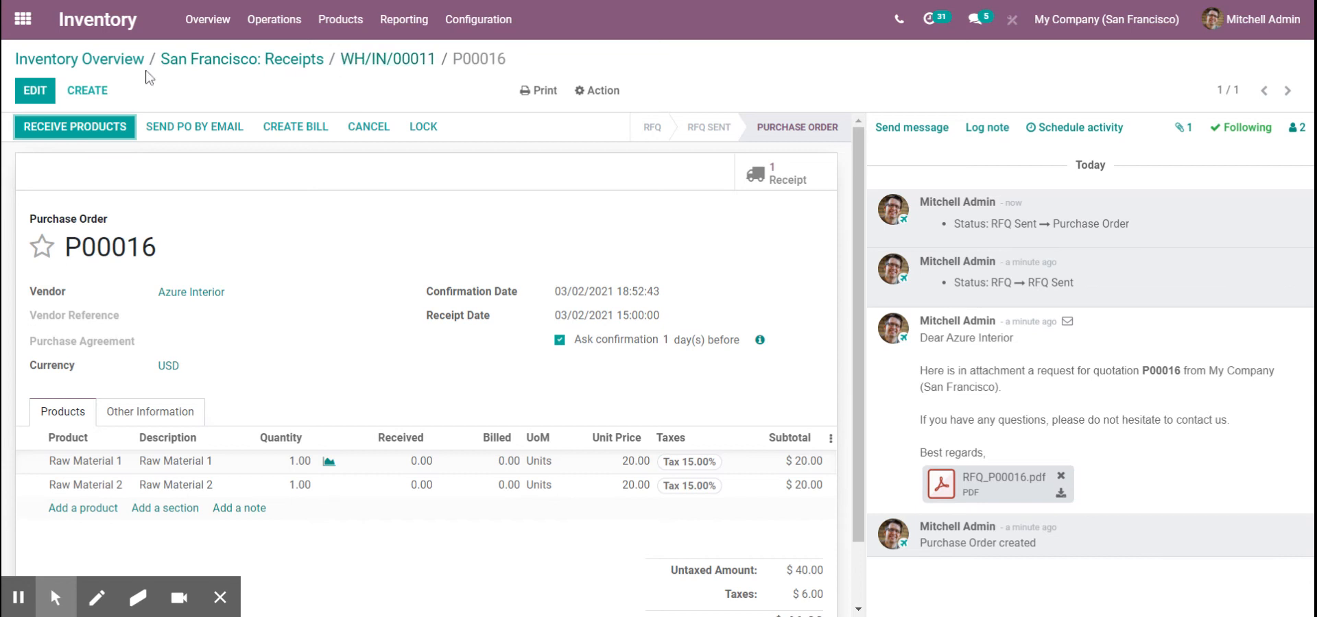
click(380, 63)
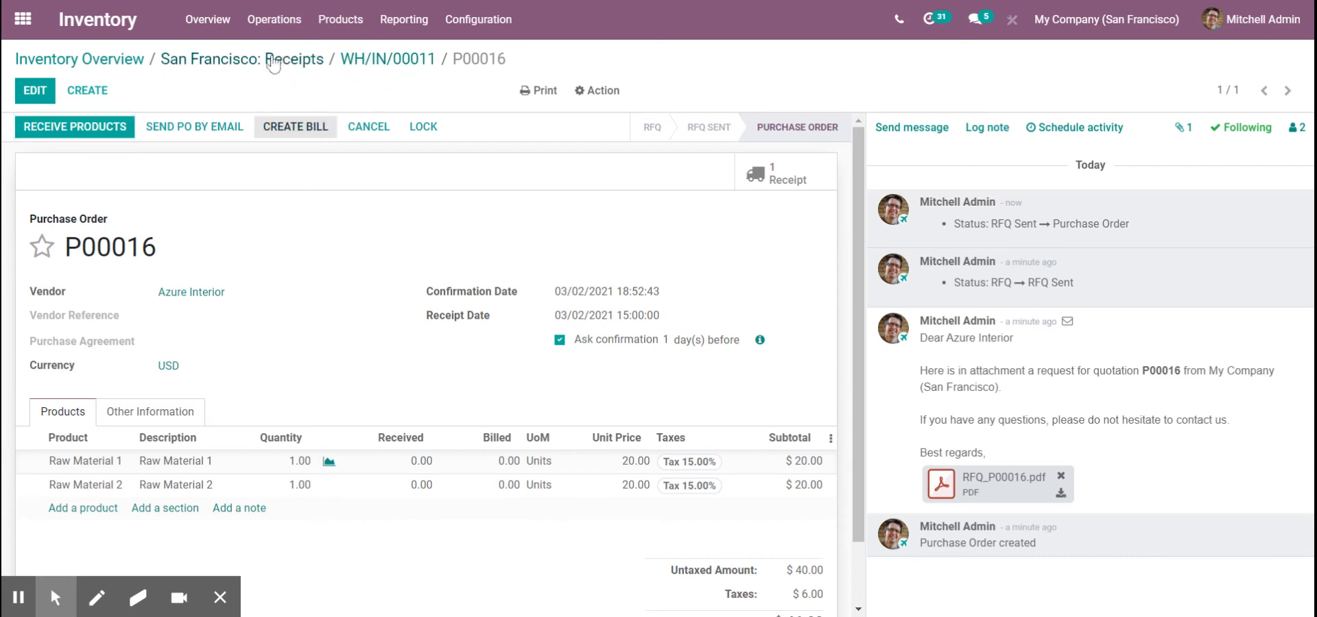
click(48, 62)
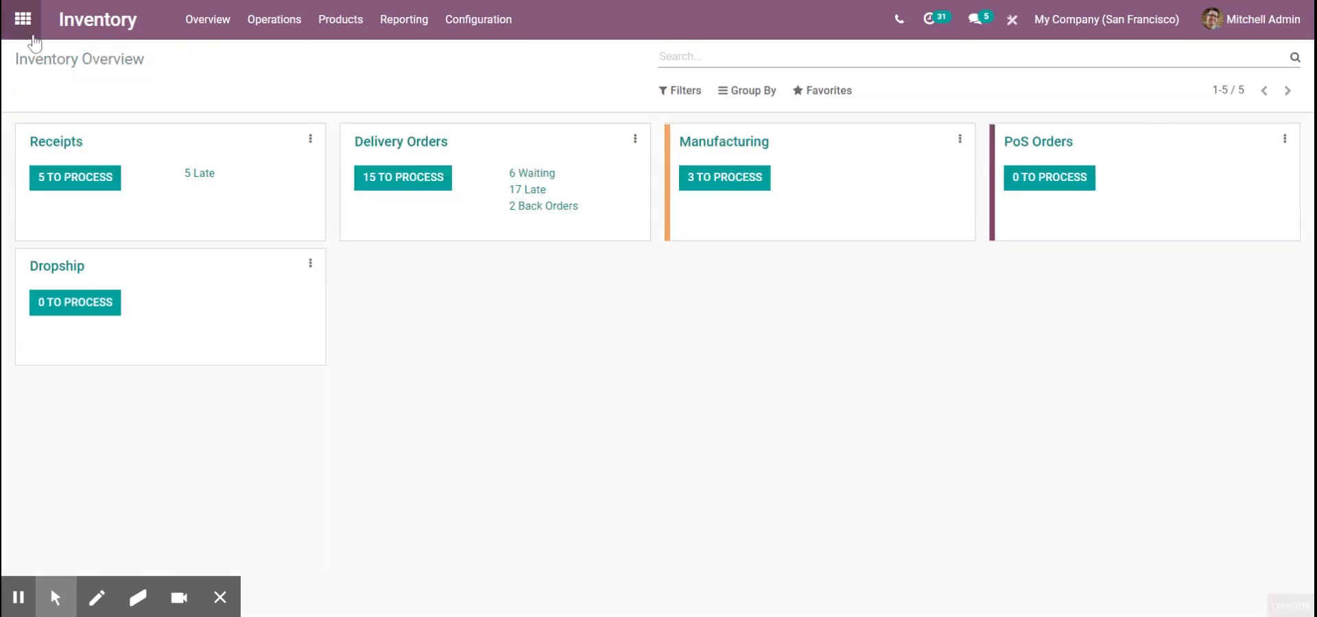
Step: Switch to the Purchase app, open the Azure Interior purchase order confirmed on 03/02/2021 and open its receipt for receiving the products
click(31, 35)
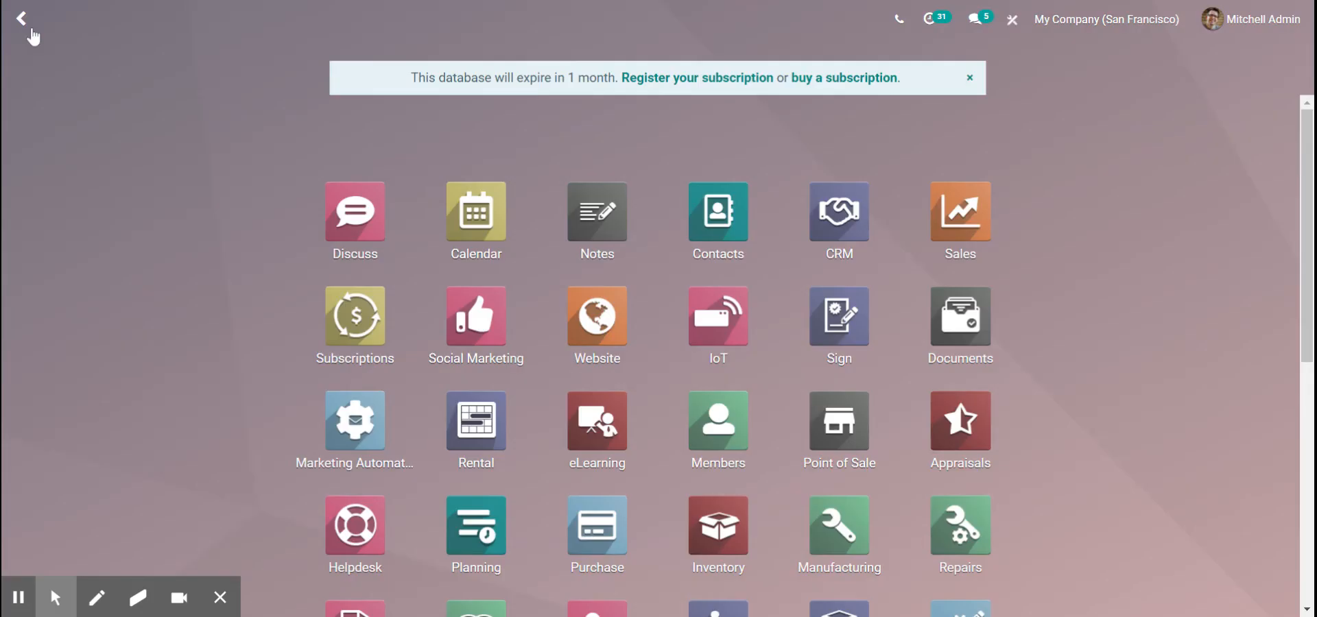
text(p)
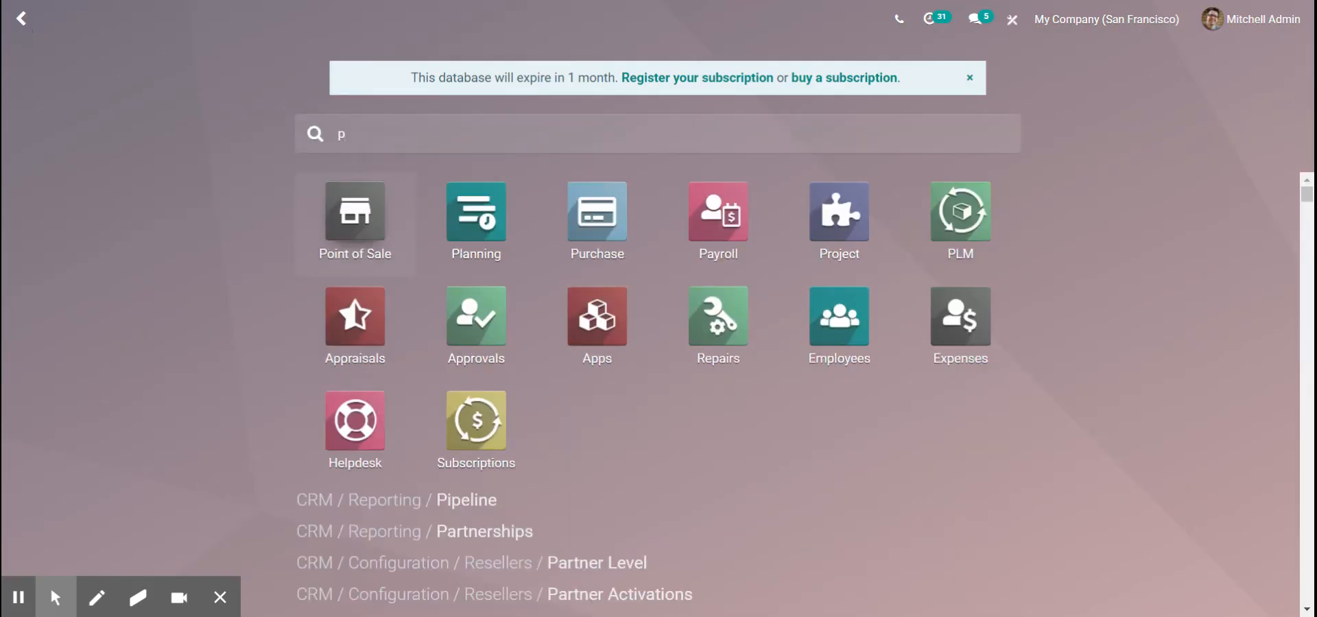
text(o)
key(BackSpace)
text(urc)
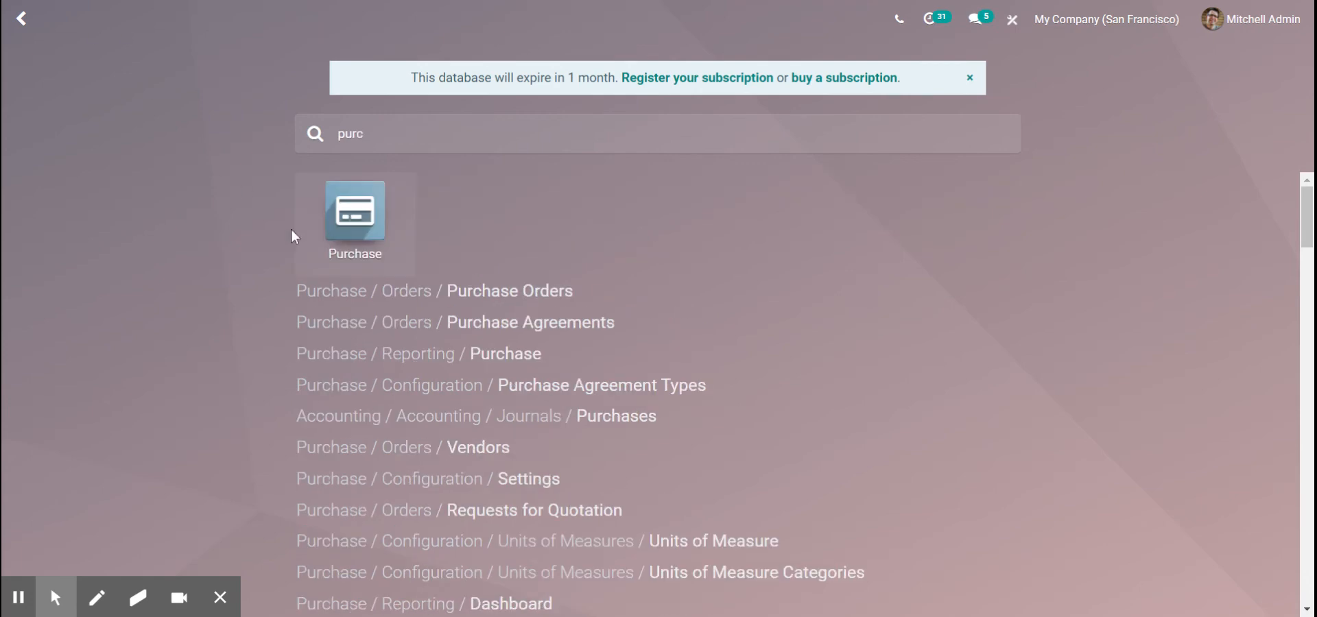
click(396, 292)
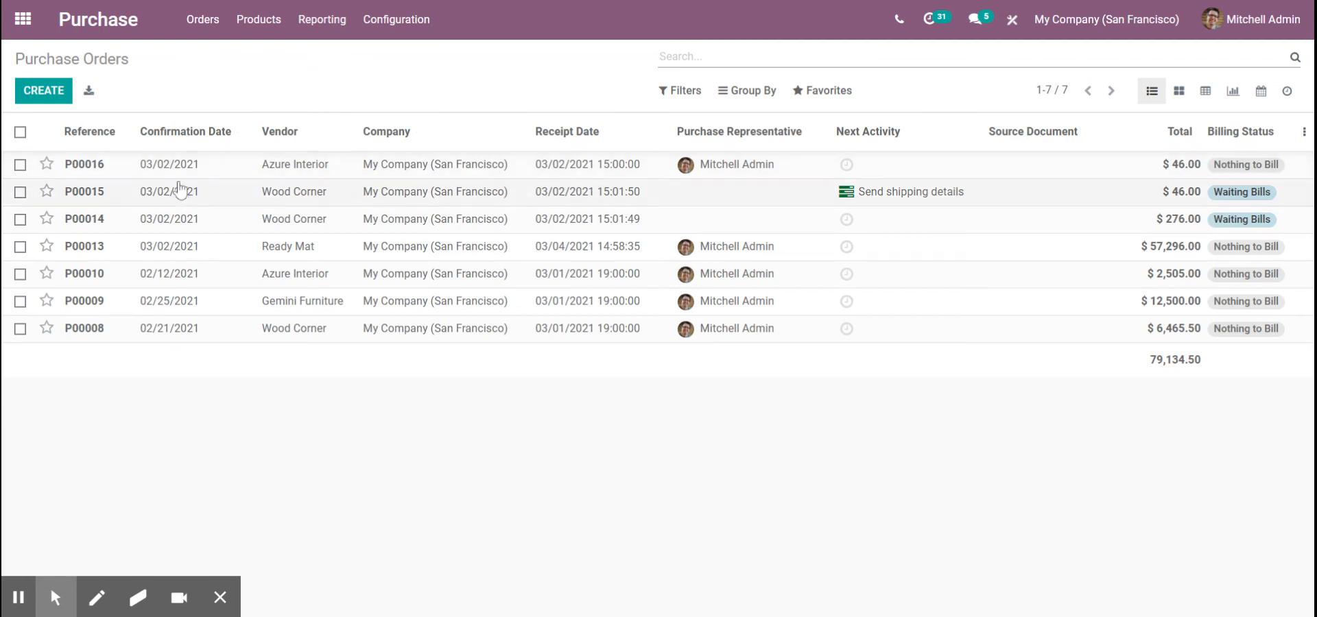
click(152, 164)
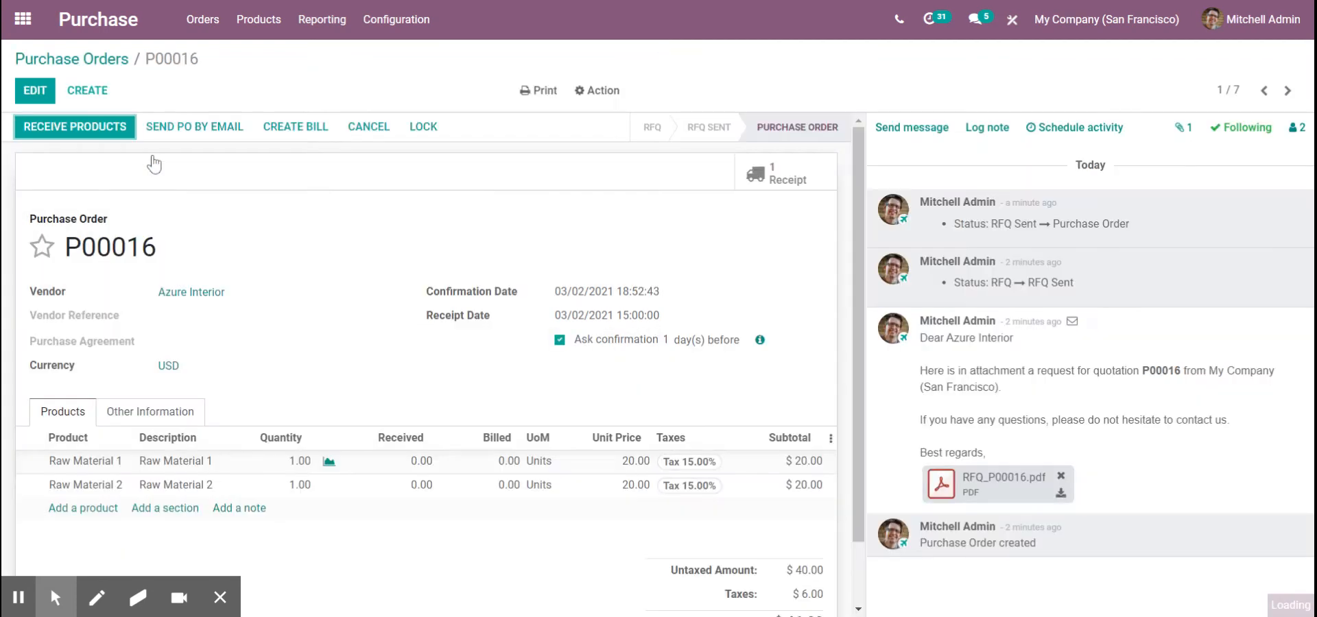
click(127, 137)
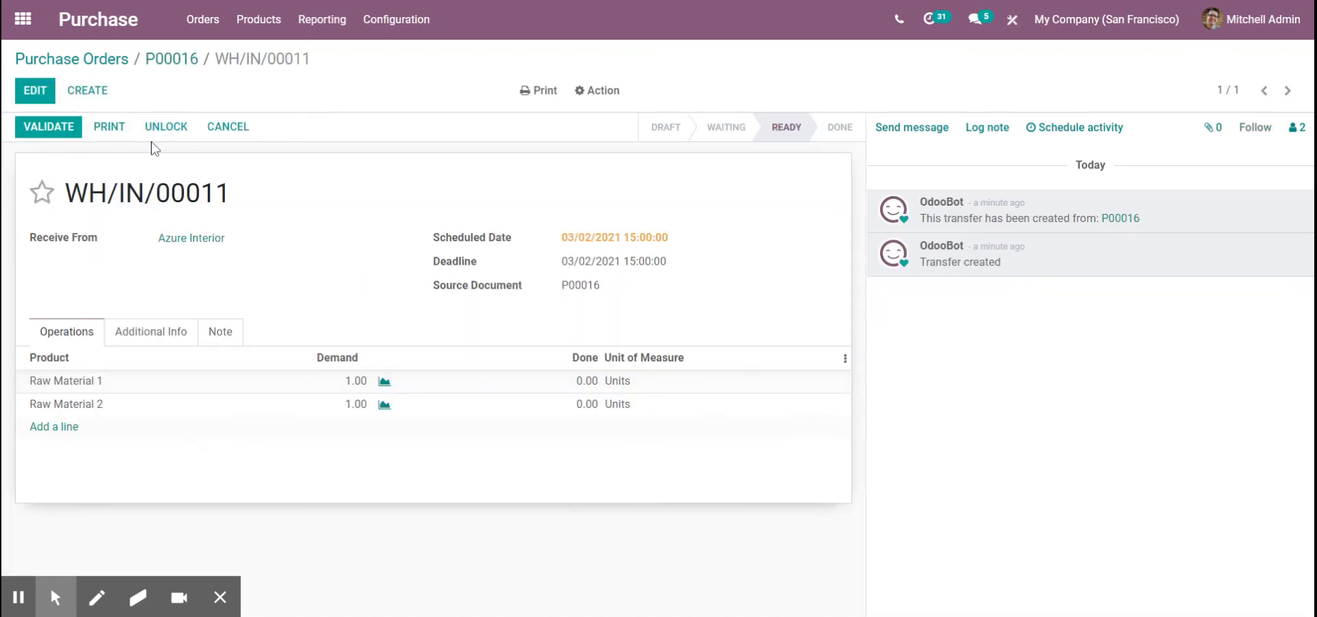
Step: Validate the Azure Interior receipt as an immediate transfer of all quantities and show its print options
click(48, 136)
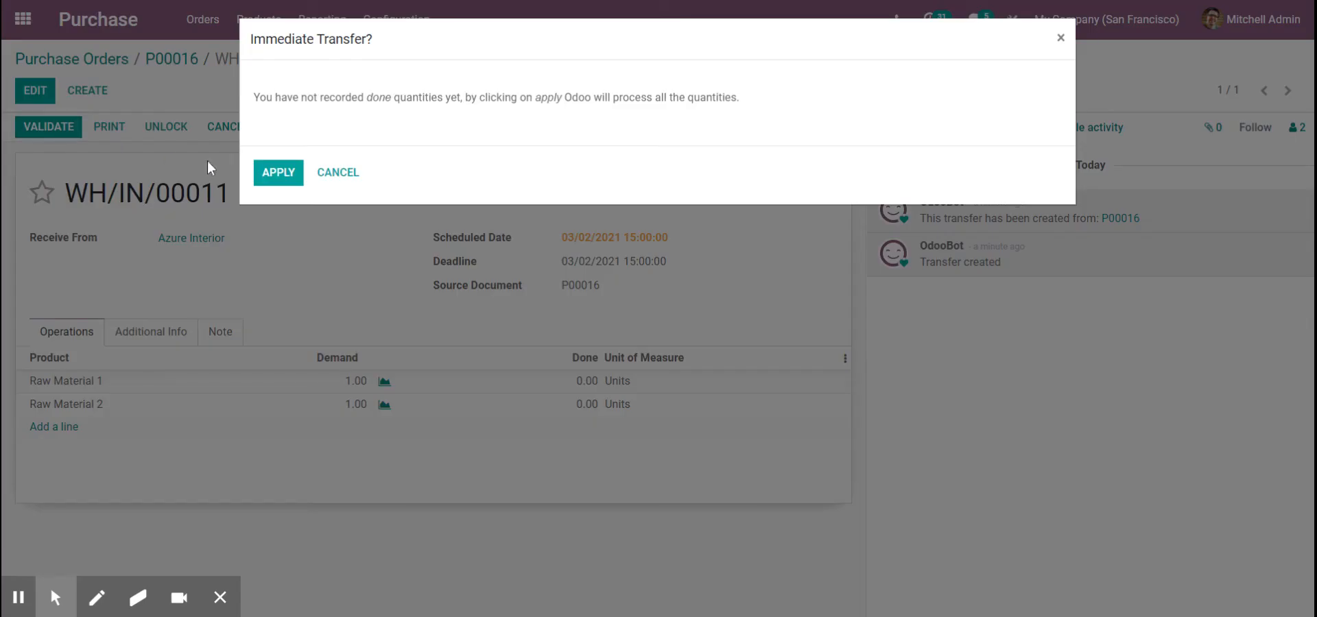
click(278, 172)
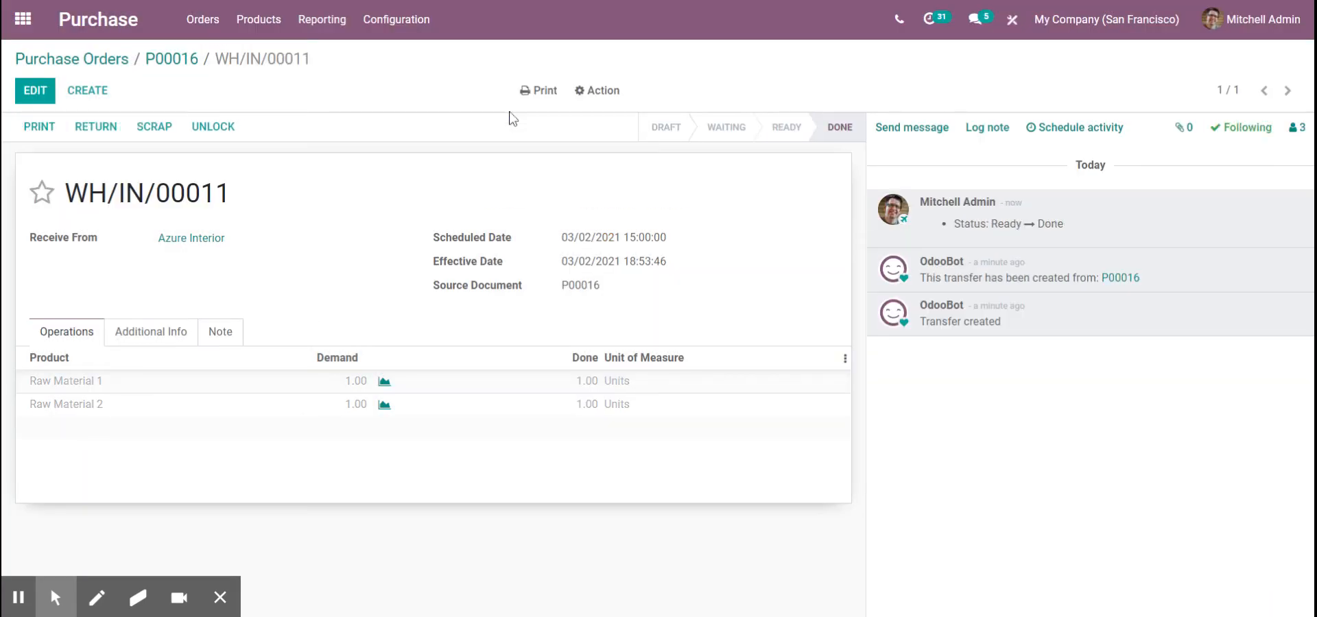
click(539, 90)
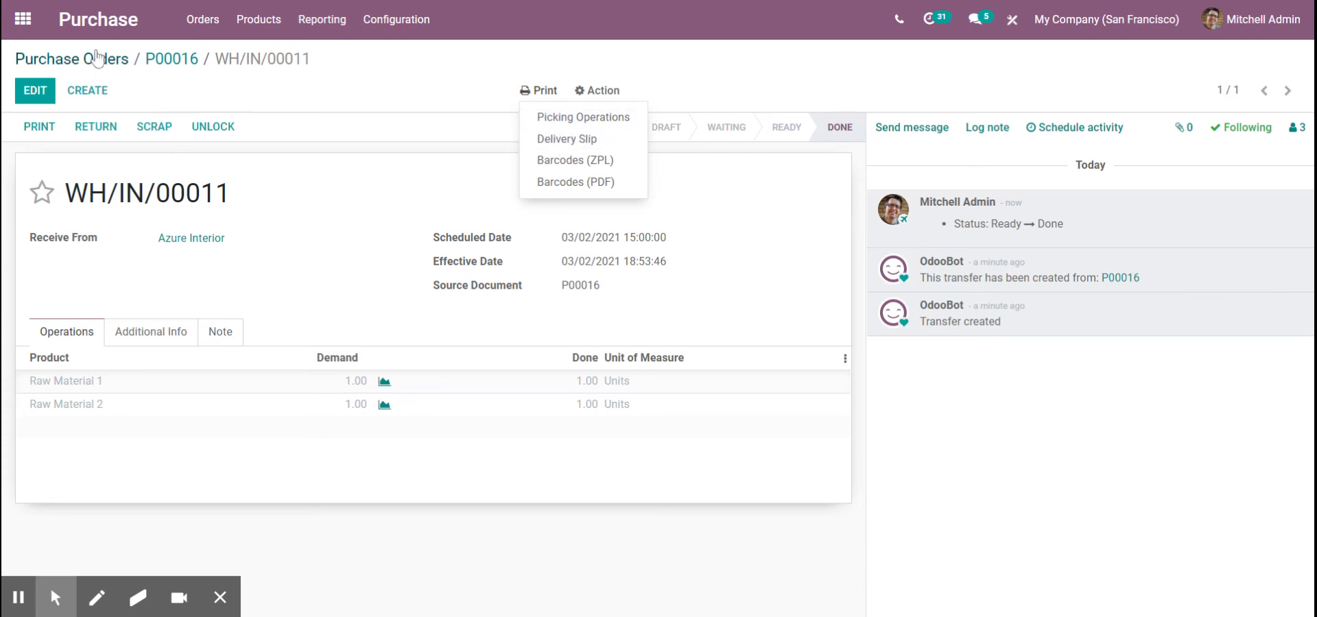
Step: Create a vendor bill from the Azure Interior purchase order and confirm it
click(177, 59)
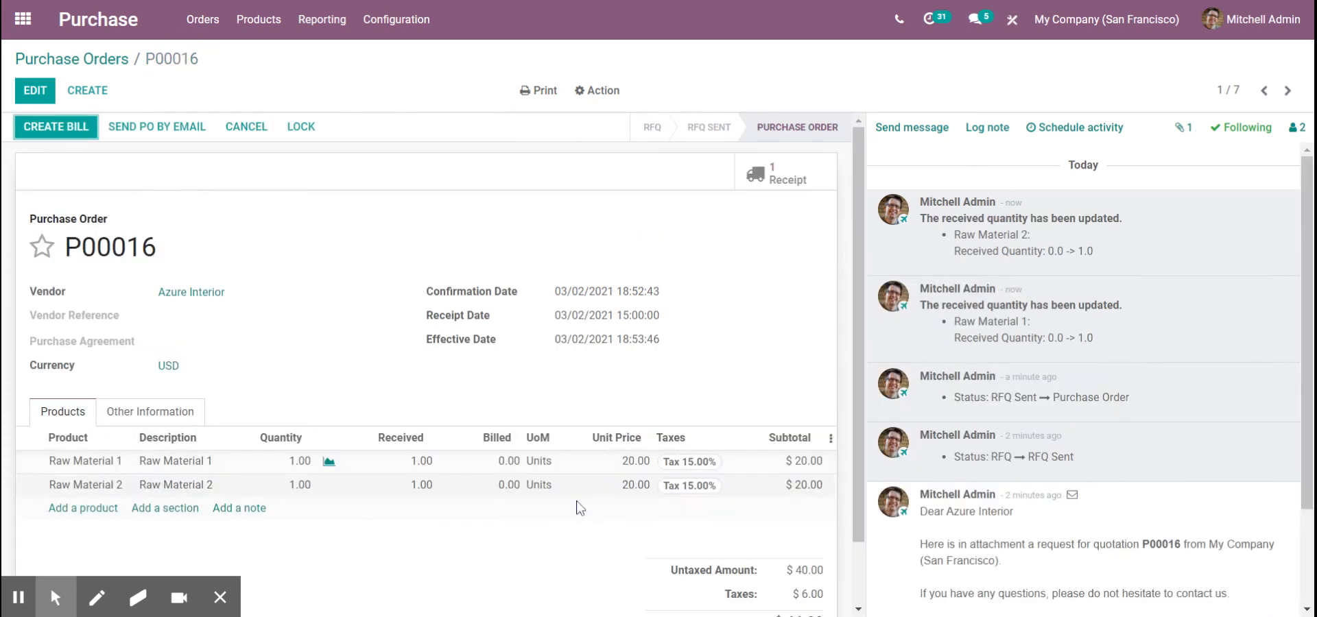
click(57, 133)
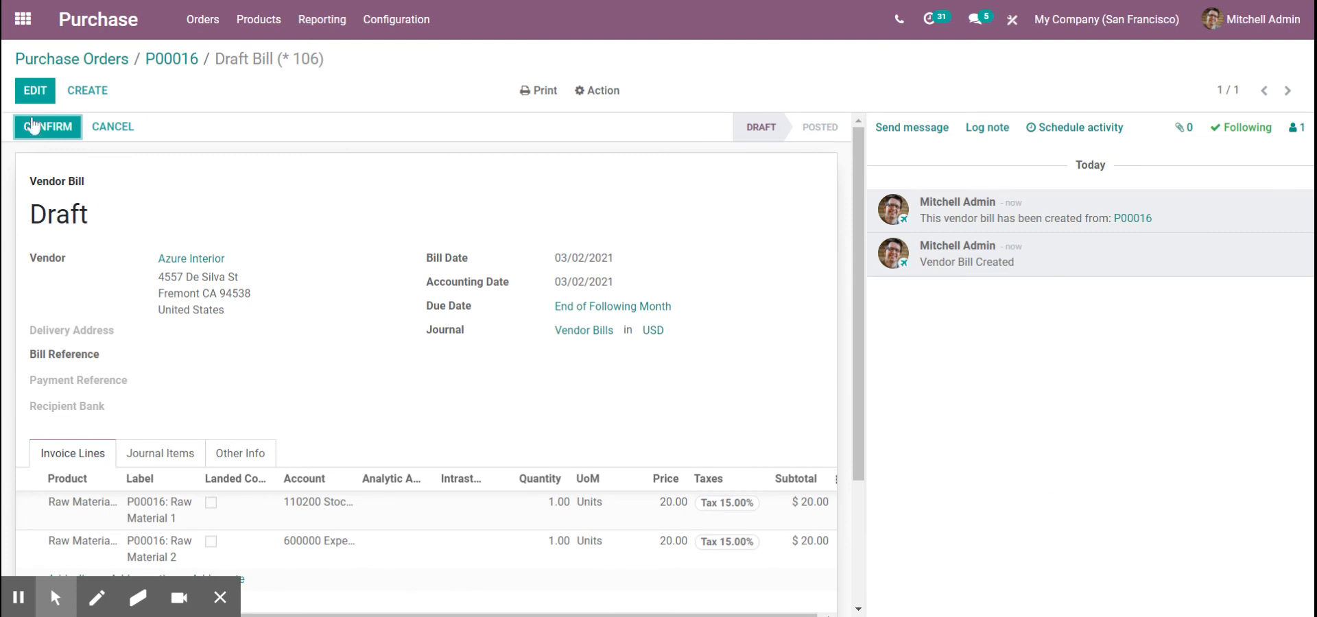
click(33, 125)
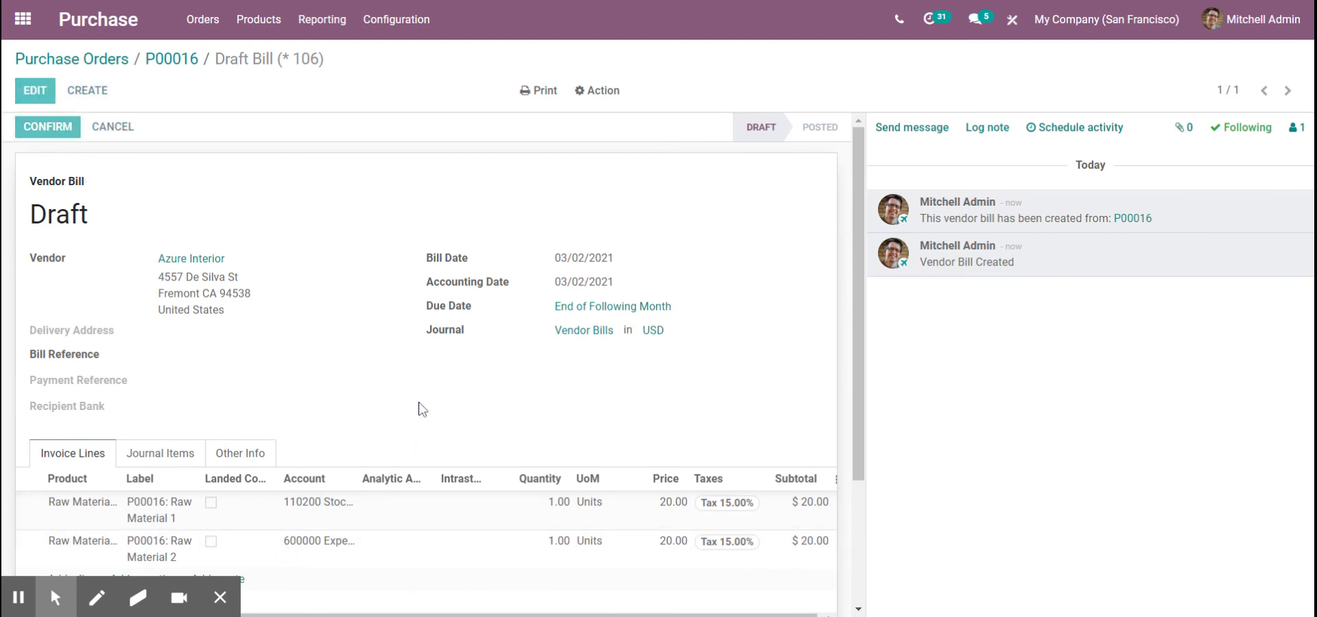
Step: Review the posted bill's invoice lines and journal items, and check the vendor bill linked to the purchase order
scroll(297, 425, down, 1)
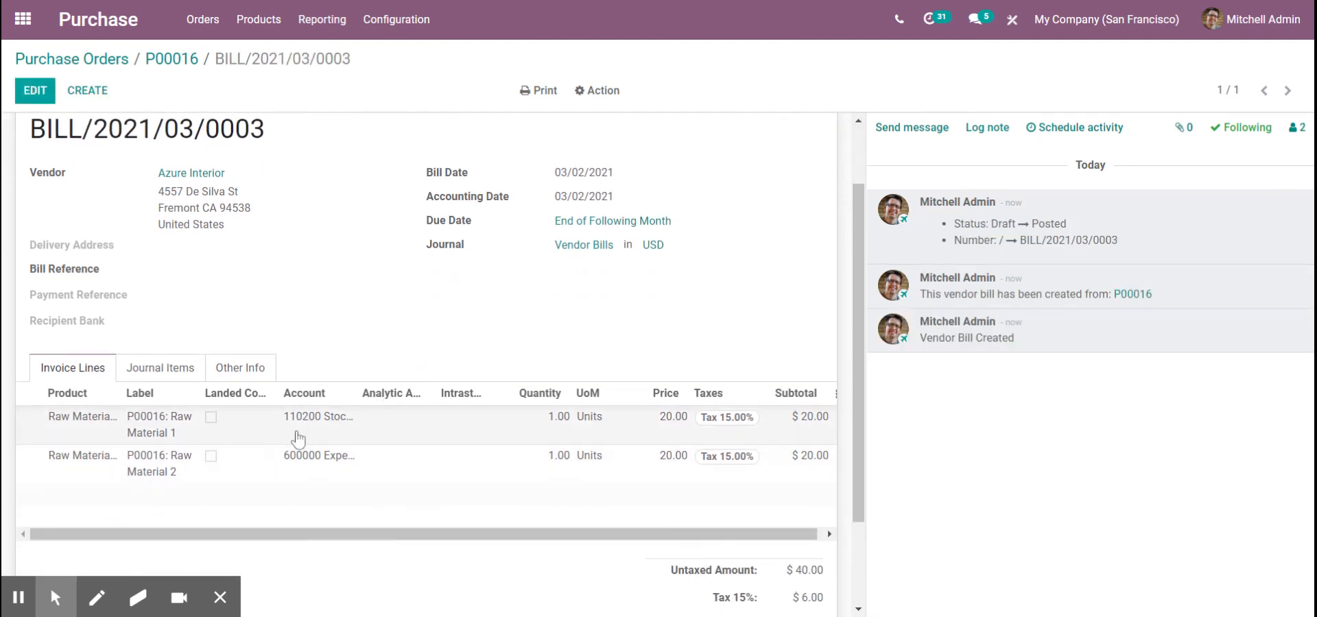
scroll(297, 439, up, 2)
click(164, 523)
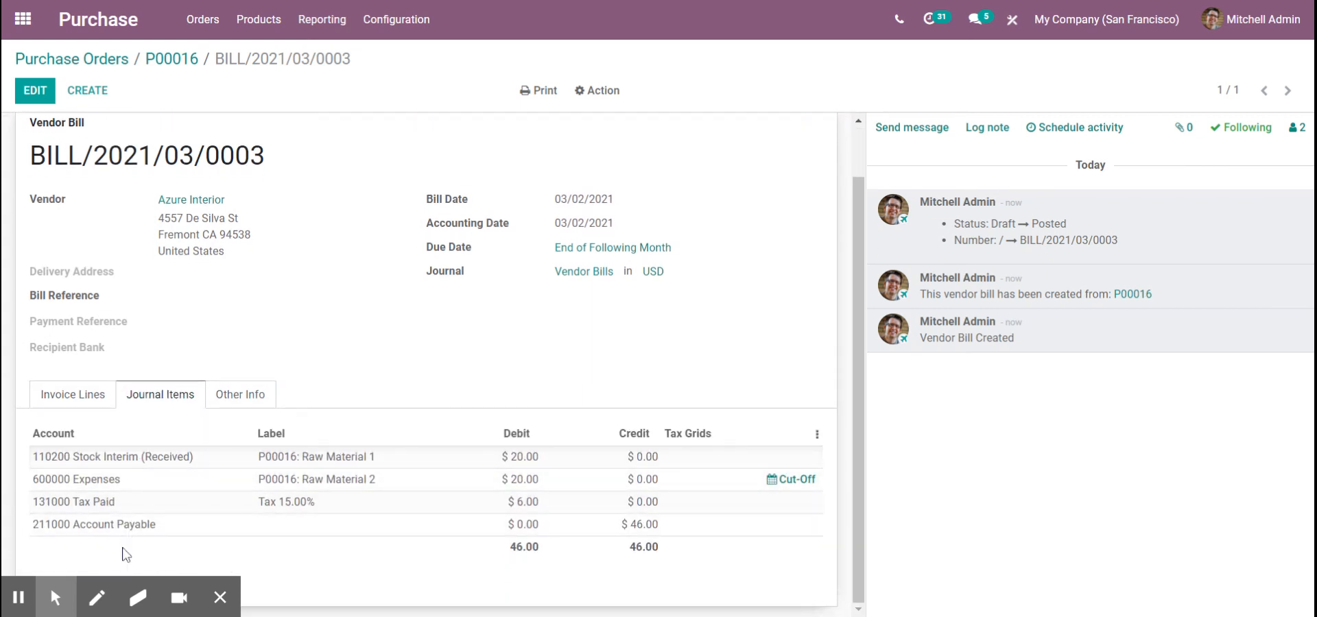
scroll(486, 420, up, 1)
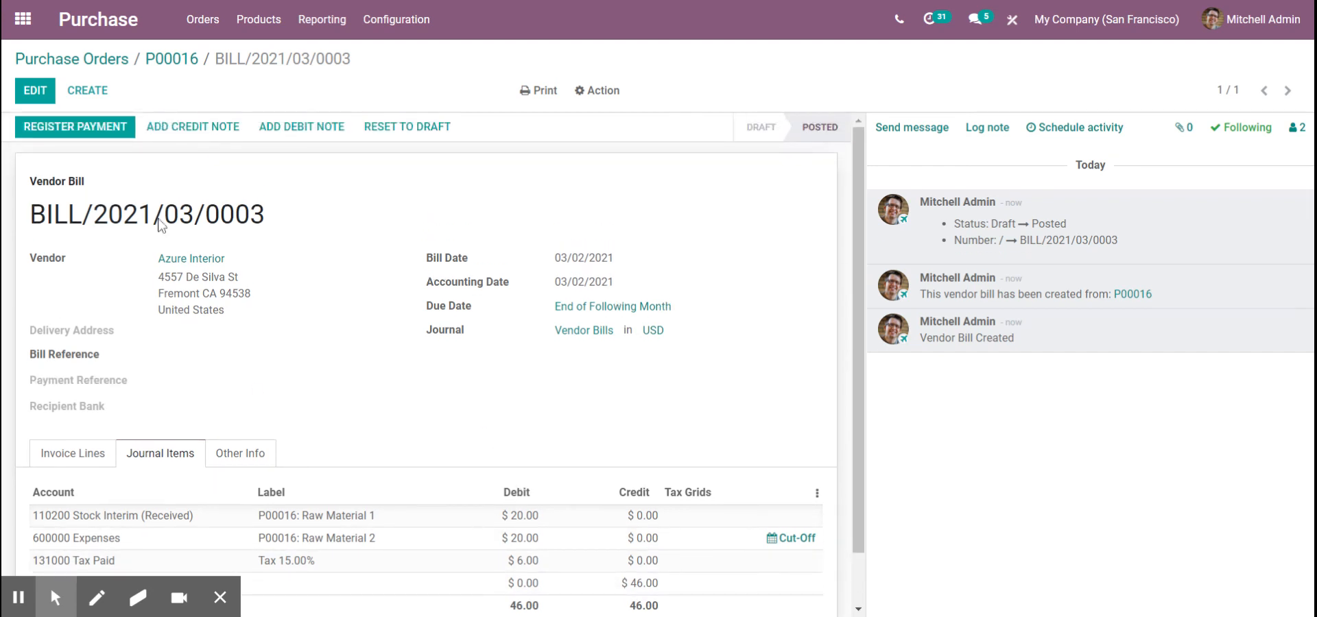
click(170, 60)
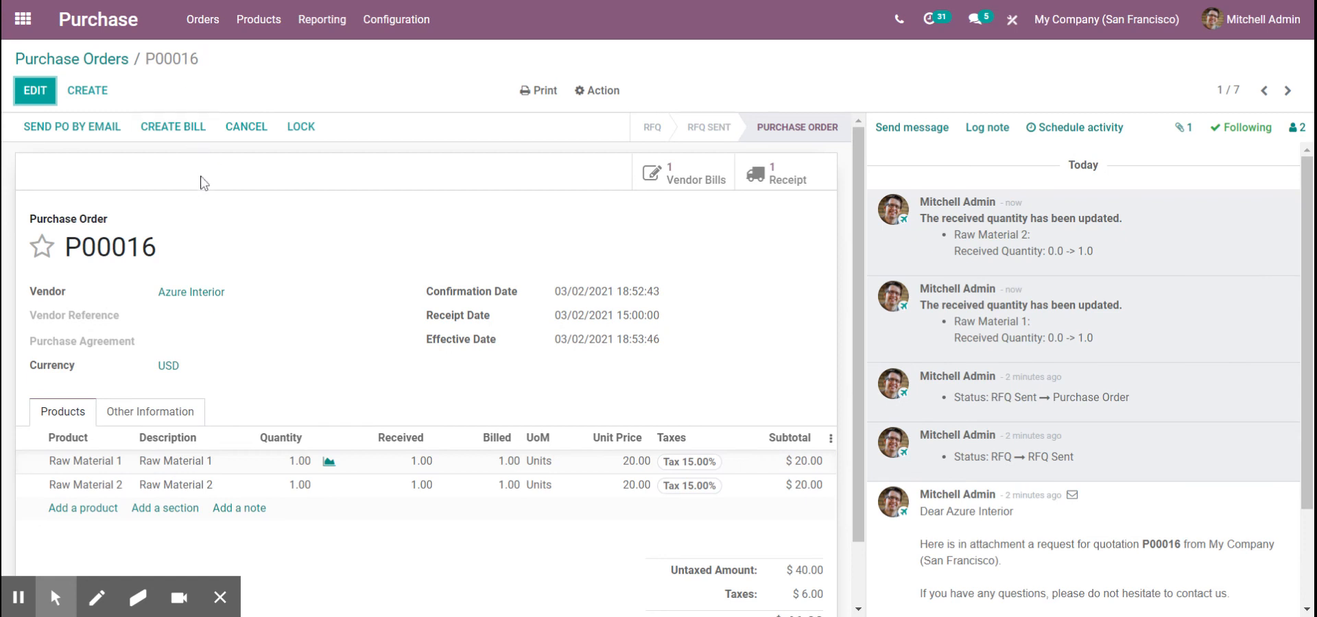
click(683, 173)
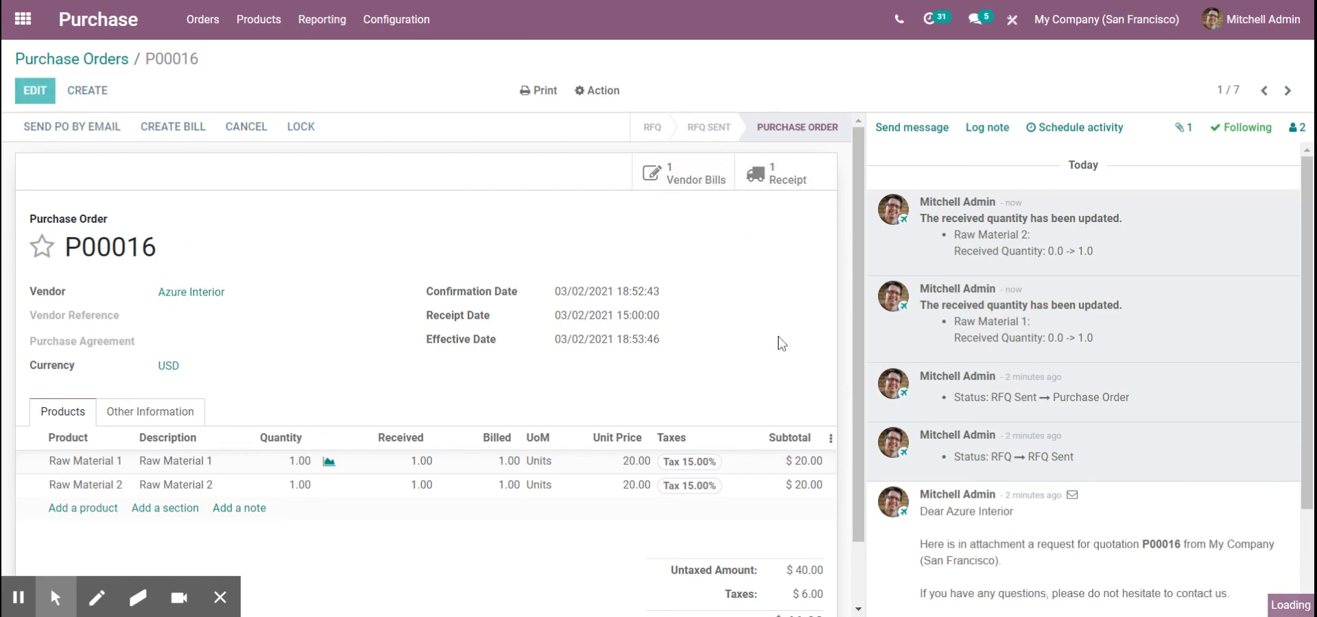
Step: Switch to the Accounting app and open the Azure Interior vendor bill dated 03/02/2021
click(23, 18)
text(ac)
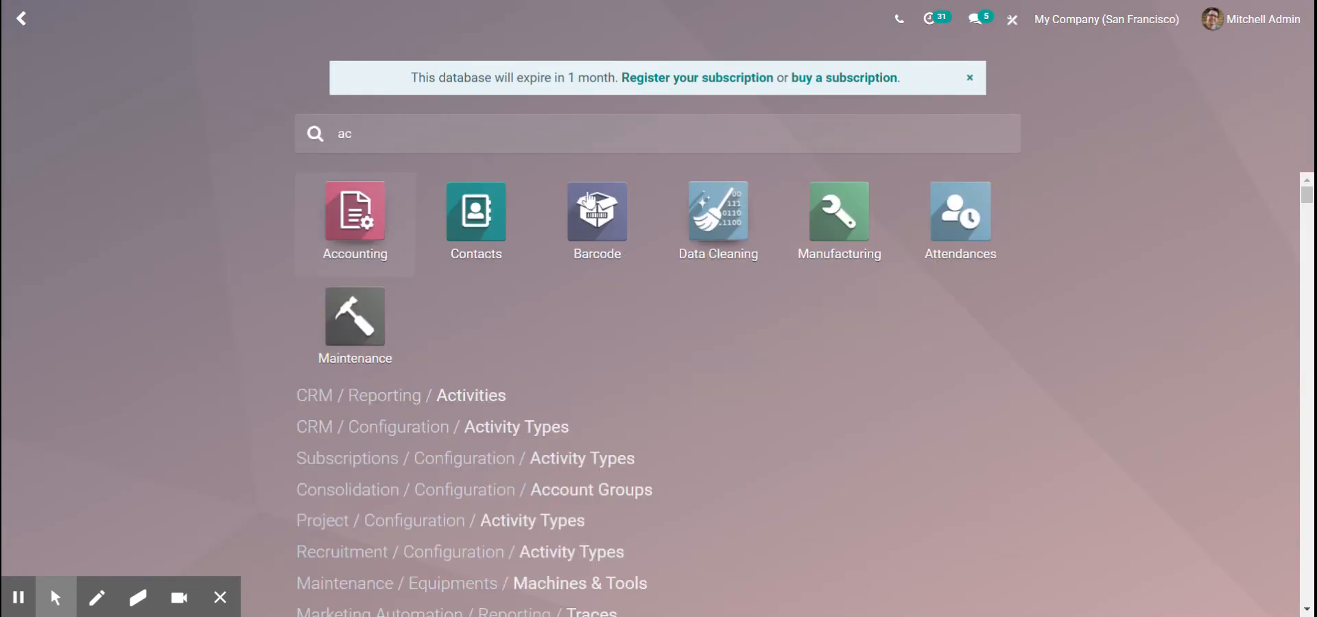
click(345, 184)
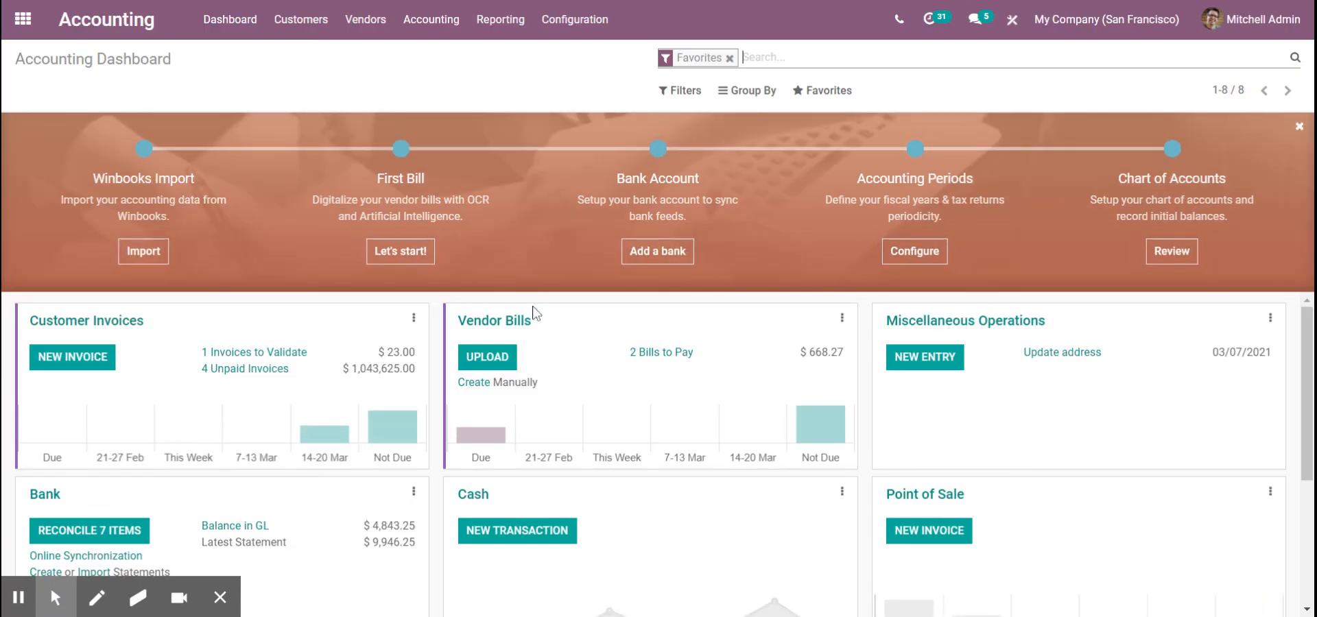
click(516, 320)
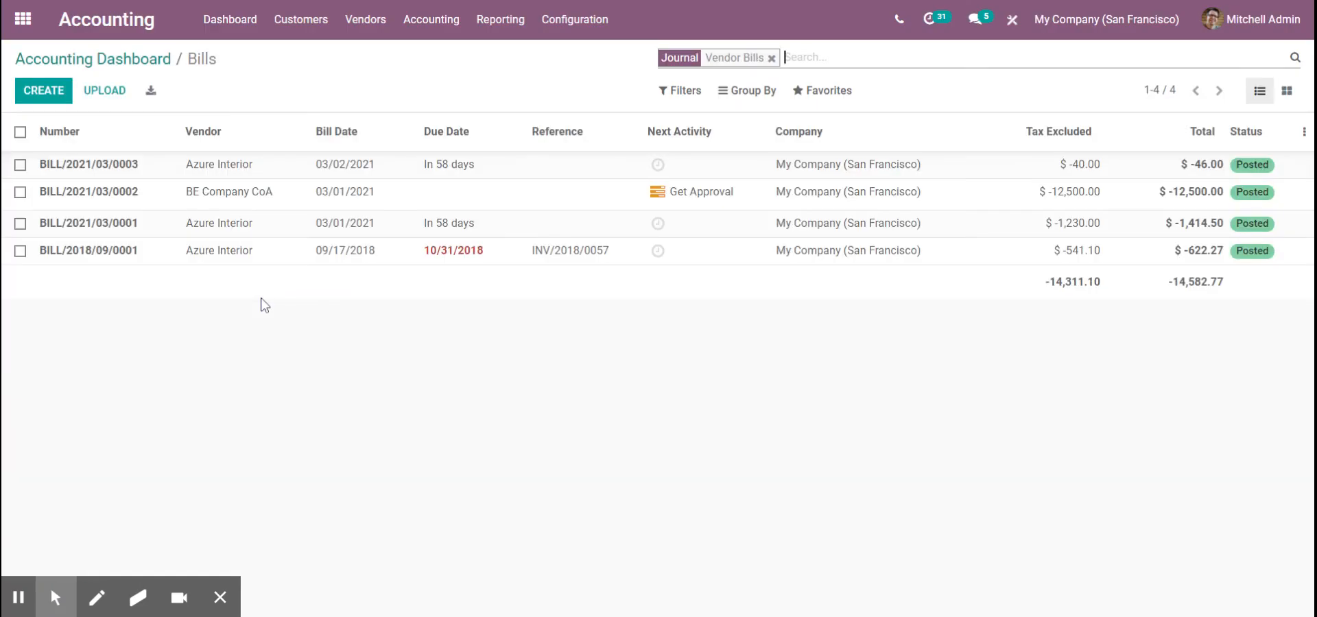
click(163, 180)
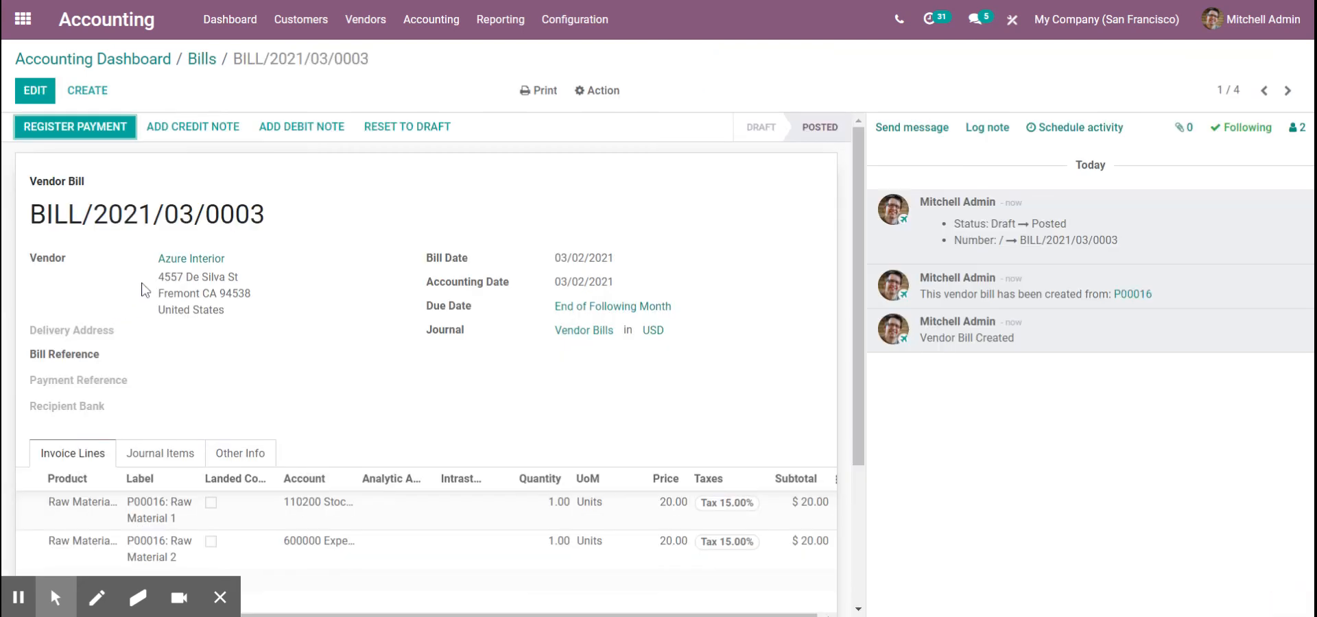
Step: Register a manual $46.00 payment for the bill through the Bank journal, dated 03/02/2021, and return to the app overview
click(96, 129)
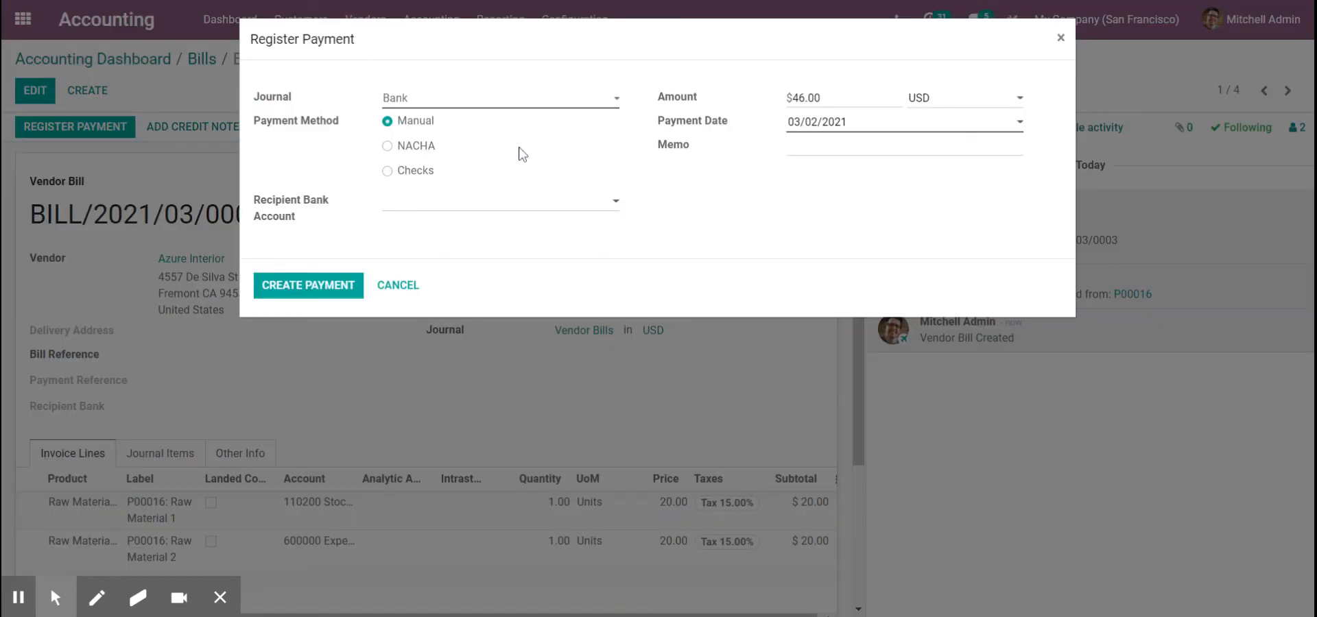
click(429, 108)
click(282, 296)
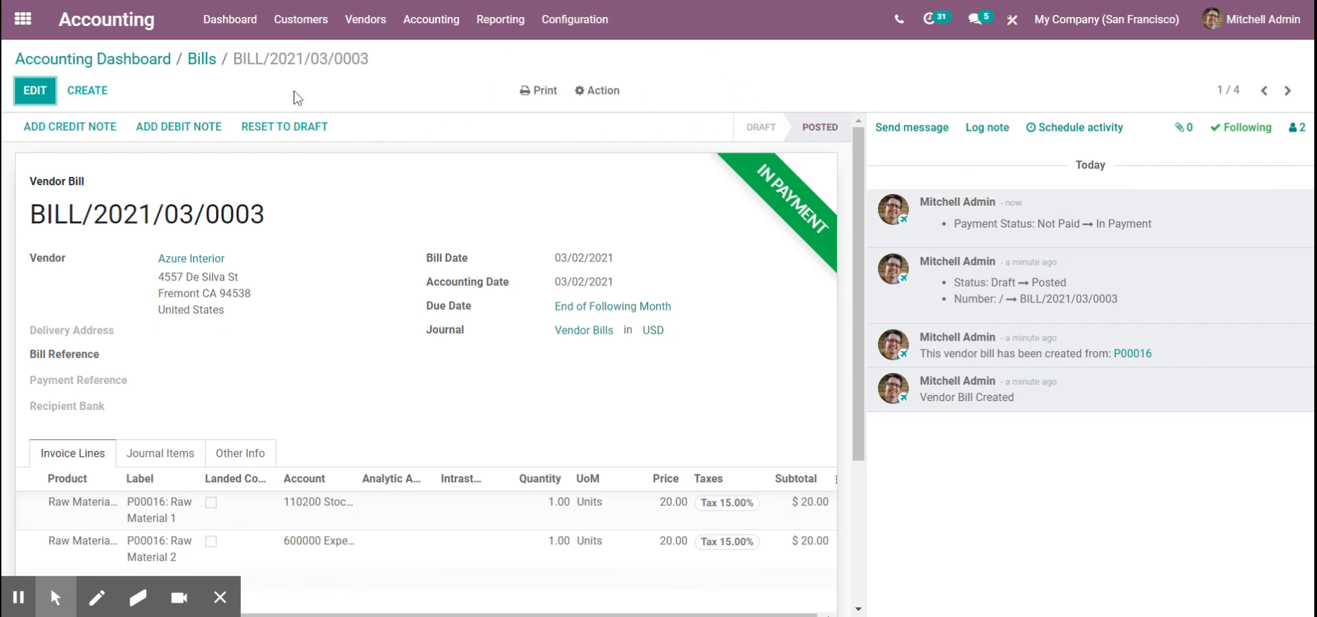
click(22, 19)
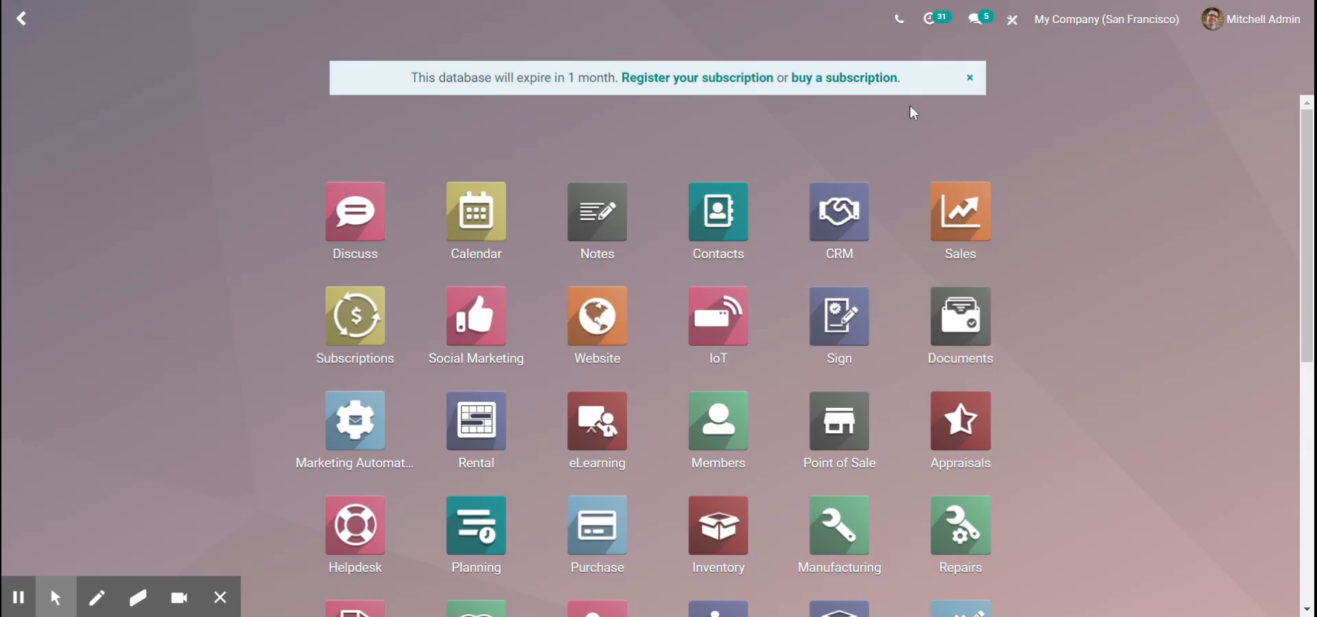